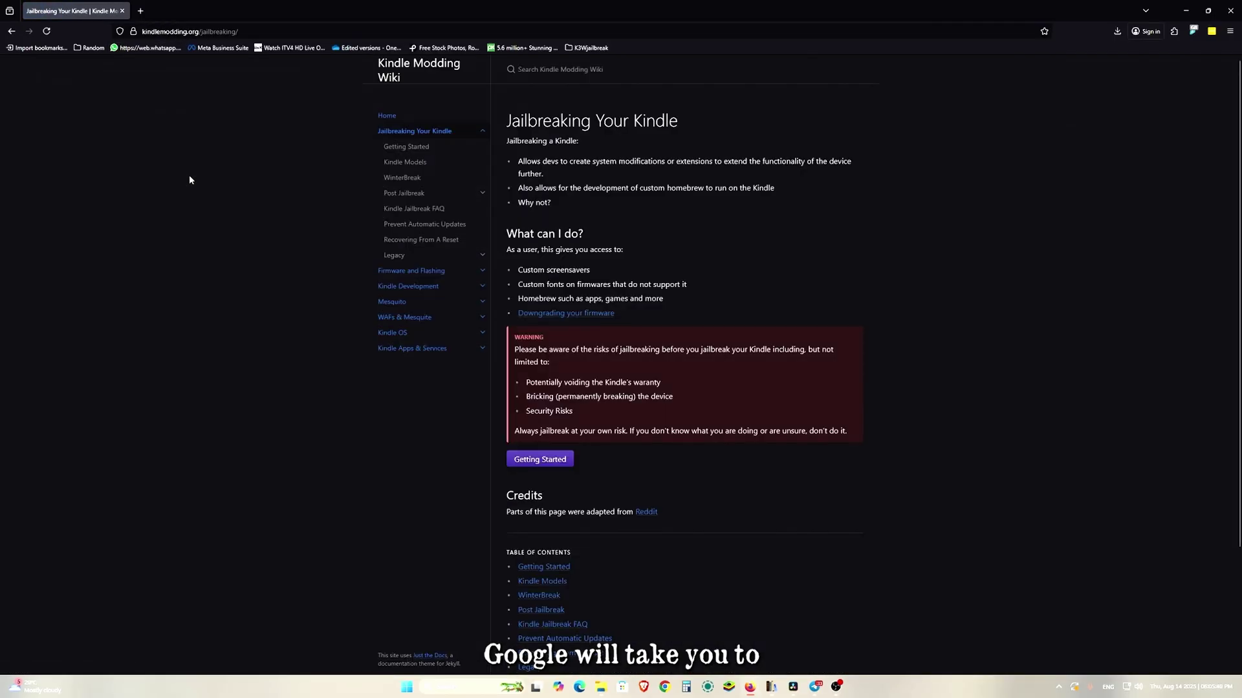
# Open the Kindle Models list and view the NiLuJe Kindle Hacks thread recommended for the Kindle Keyboard (3rd Generation).
pyautogui.scroll(-2, 629, 339)
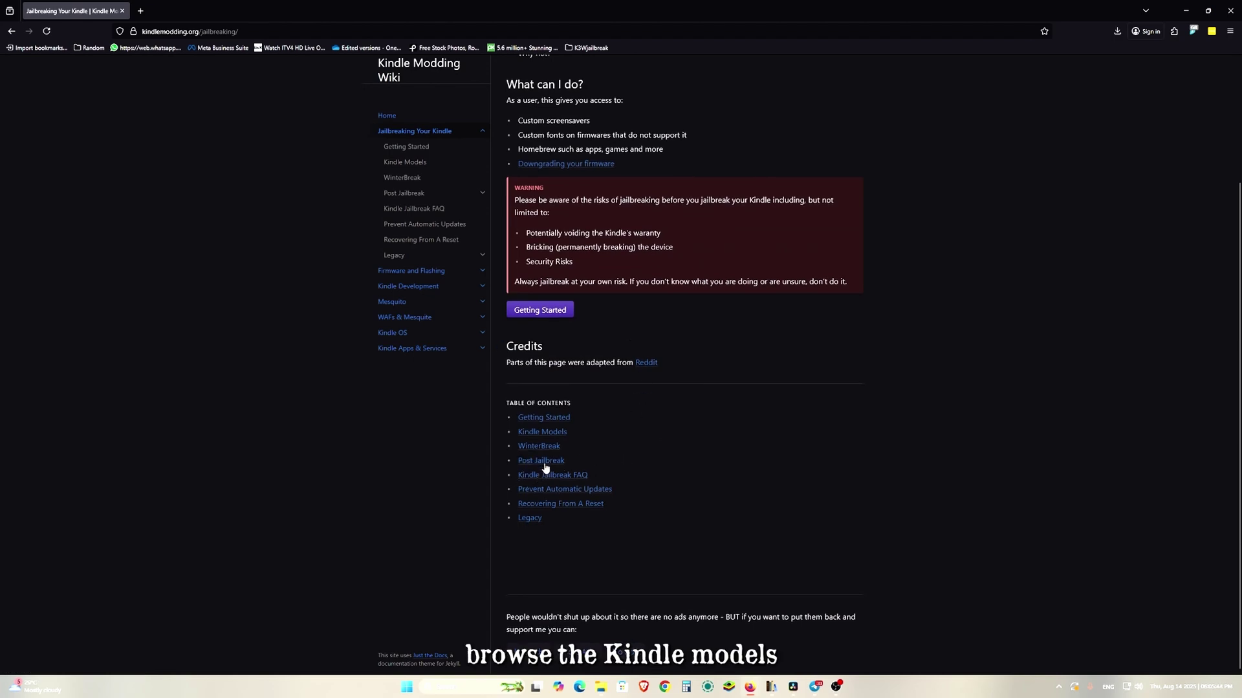
pyautogui.click(549, 438)
pyautogui.scroll(-2, 712, 398)
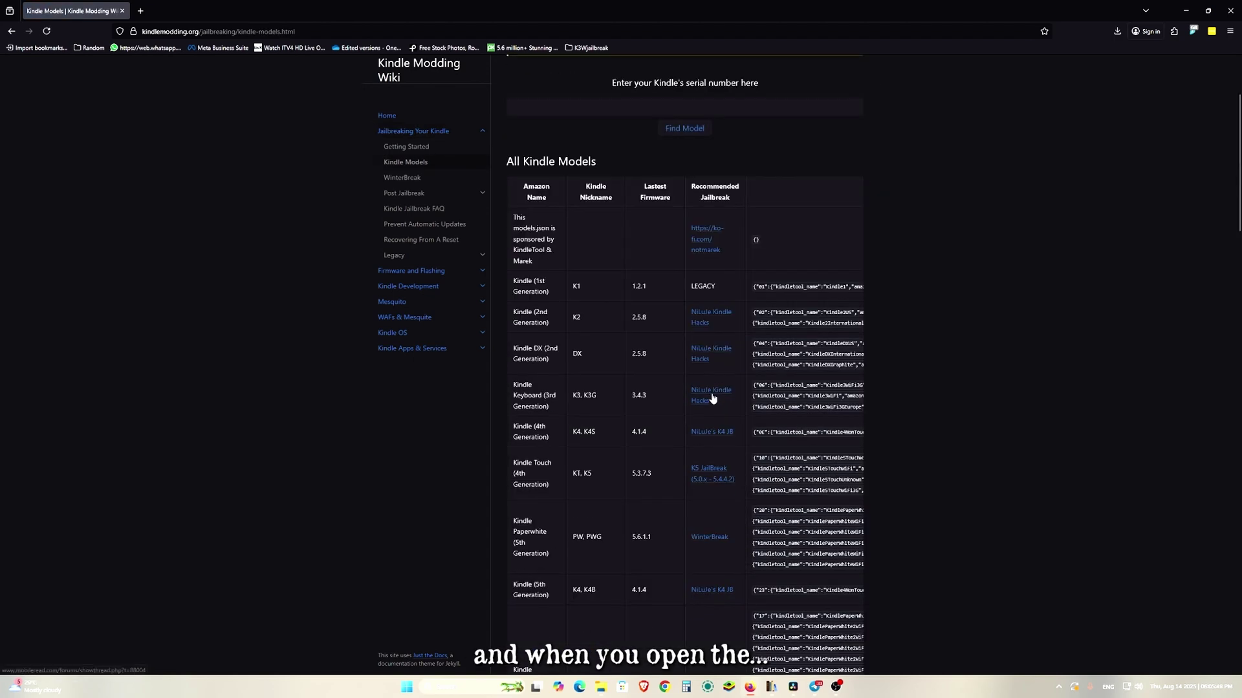
pyautogui.click(714, 394)
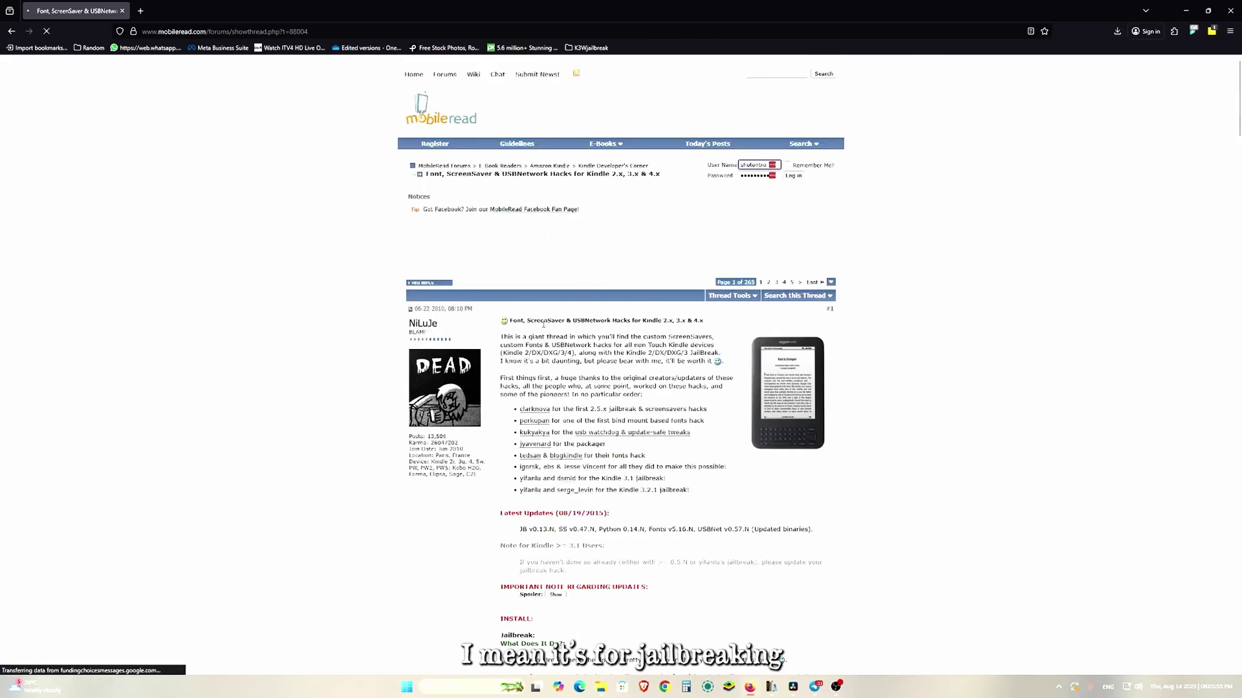
pyautogui.scroll(-12, 640, 330)
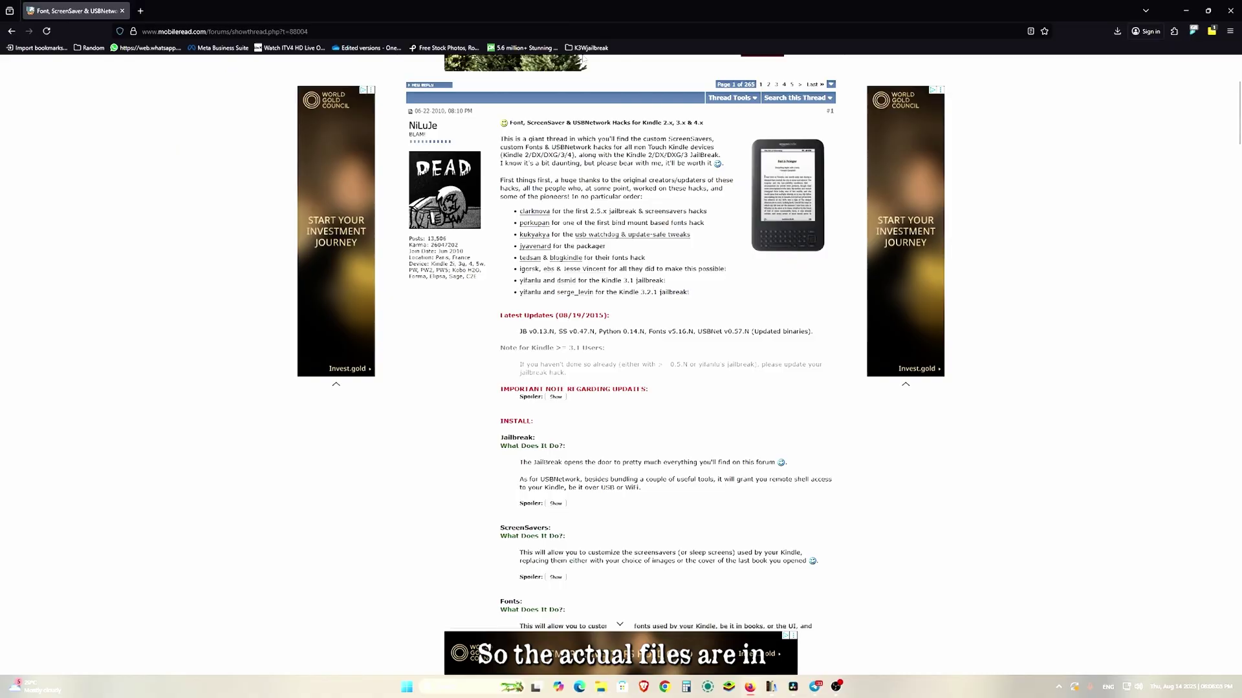
# Open the bookmarked "Snapshots of NiLuJe's hacks" thread in a separate tab and look through its package lists.
pyautogui.click(590, 48)
pyautogui.click(621, 74)
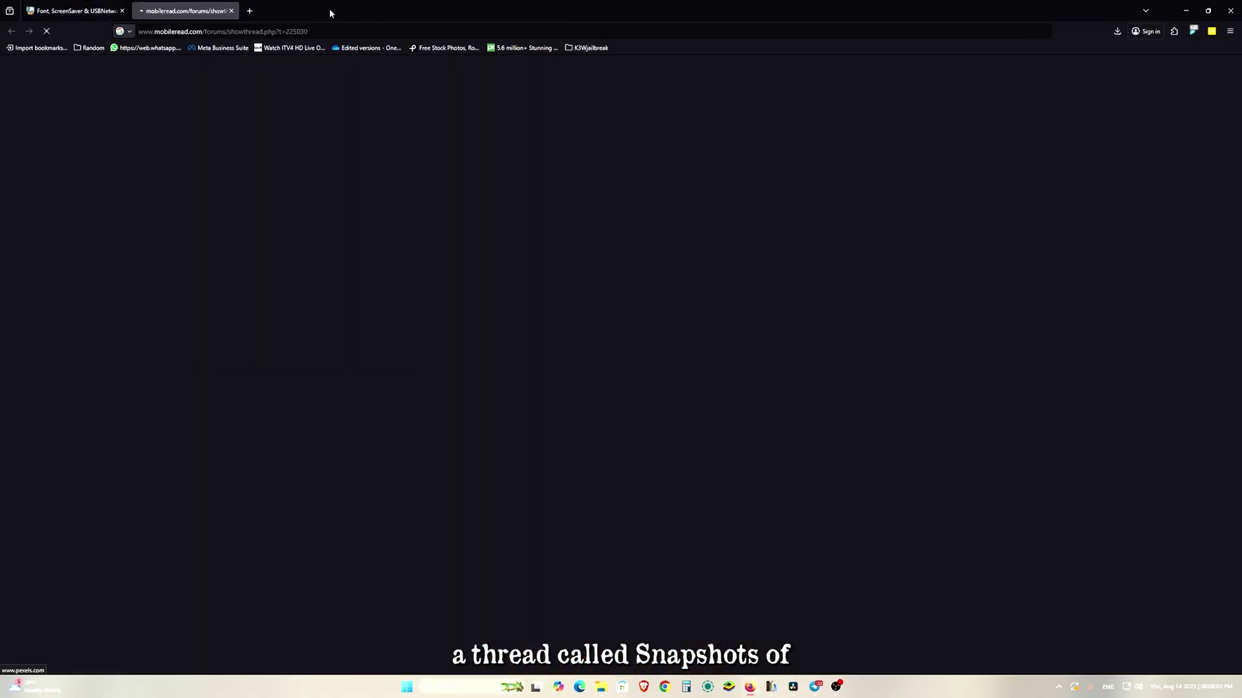
pyautogui.scroll(-3, 439, 350)
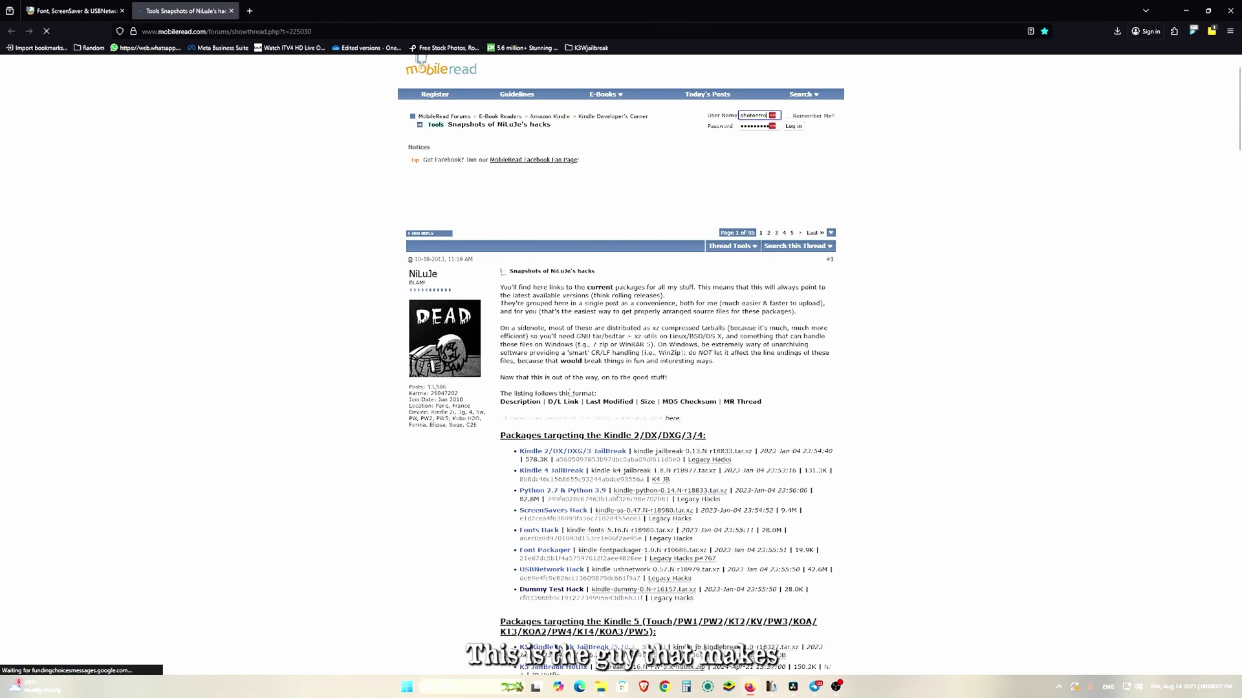
pyautogui.scroll(-5, 550, 304)
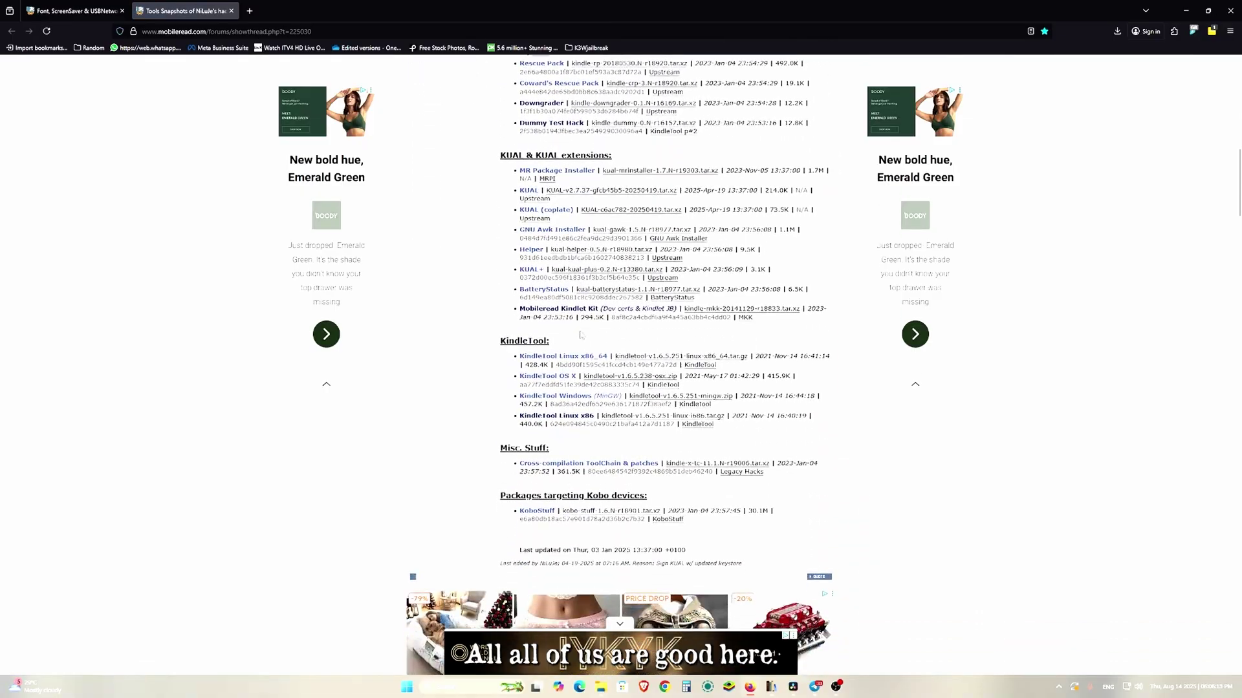
pyautogui.scroll(2, 614, 348)
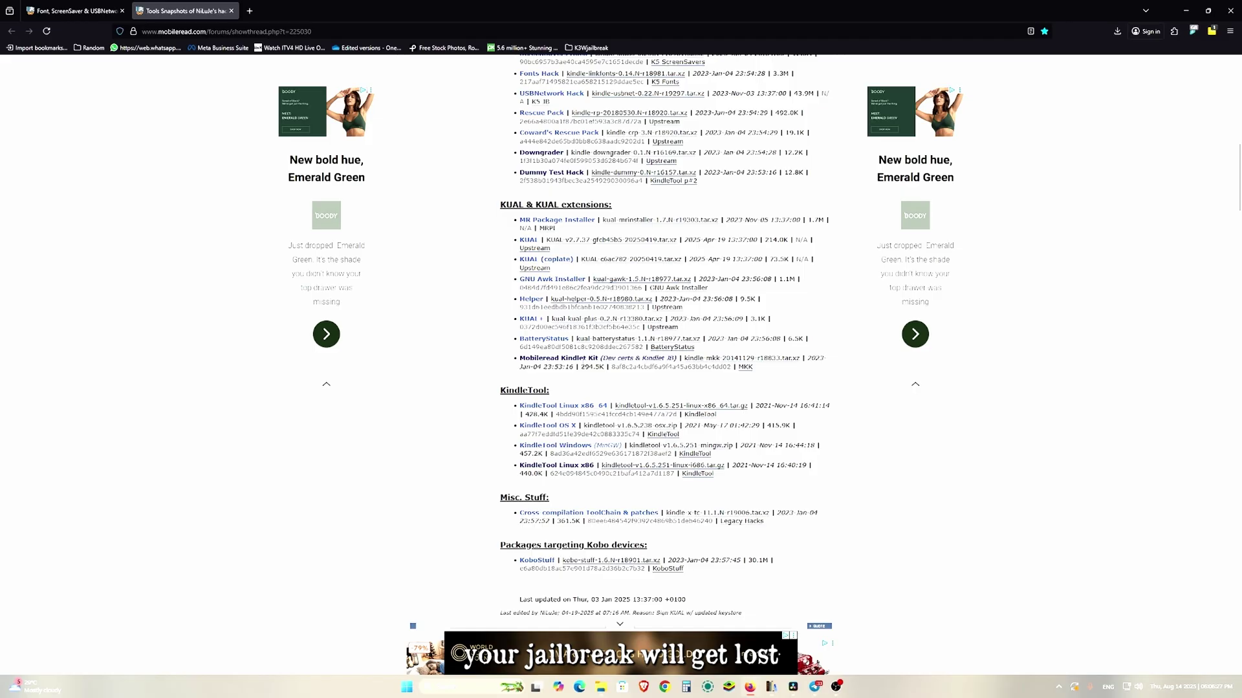
# Download kindle-jailbreak-0.13.N-r18833.tar.xz from the Kindle 2/DX/DXG/3/4 packages in the snapshots thread.
pyautogui.click(587, 48)
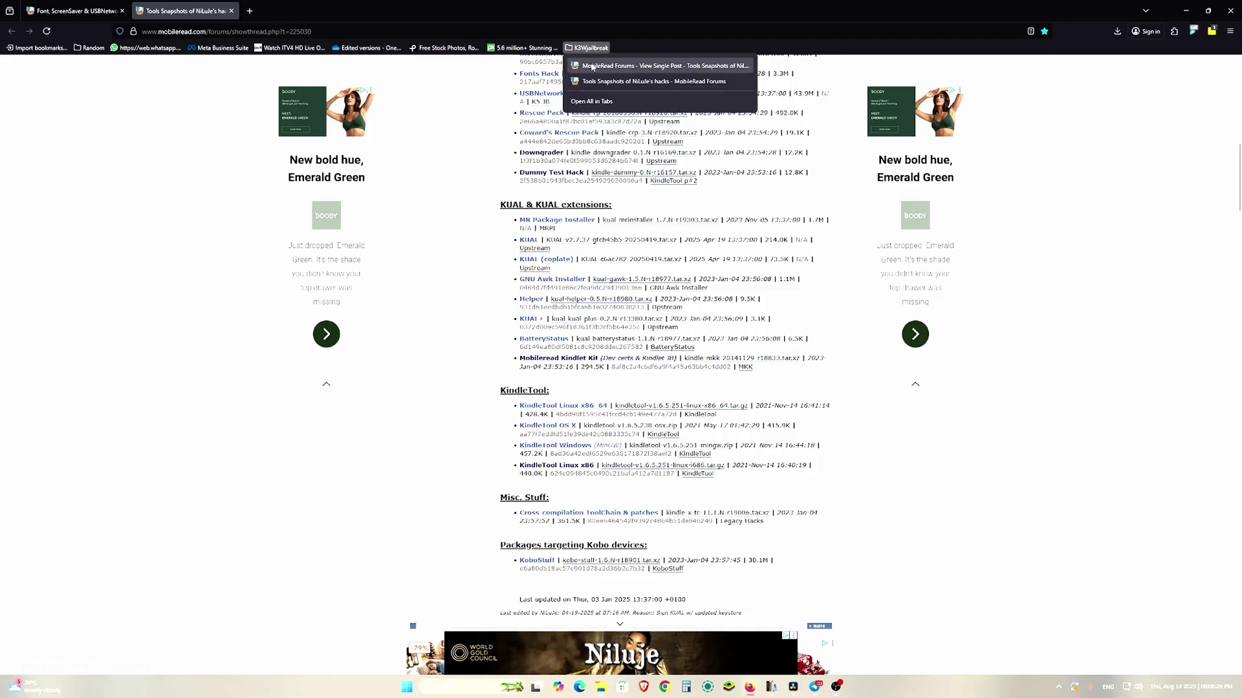
pyautogui.click(593, 66)
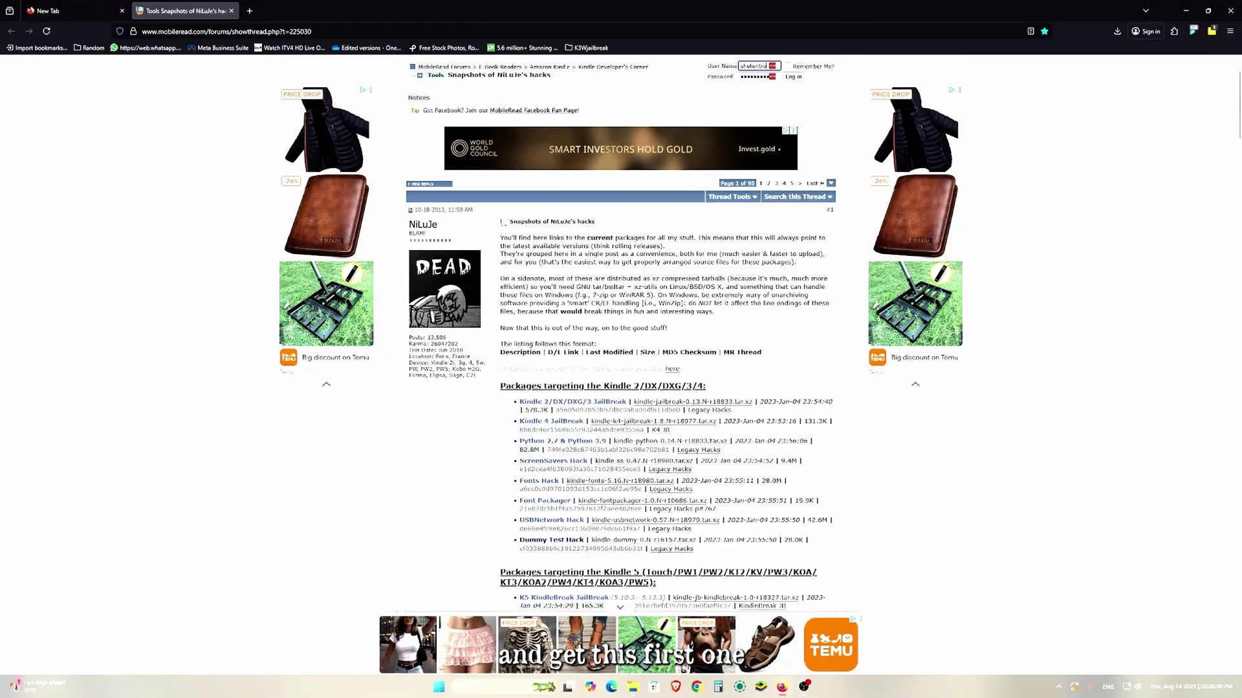
pyautogui.scroll(-3, 620, 334)
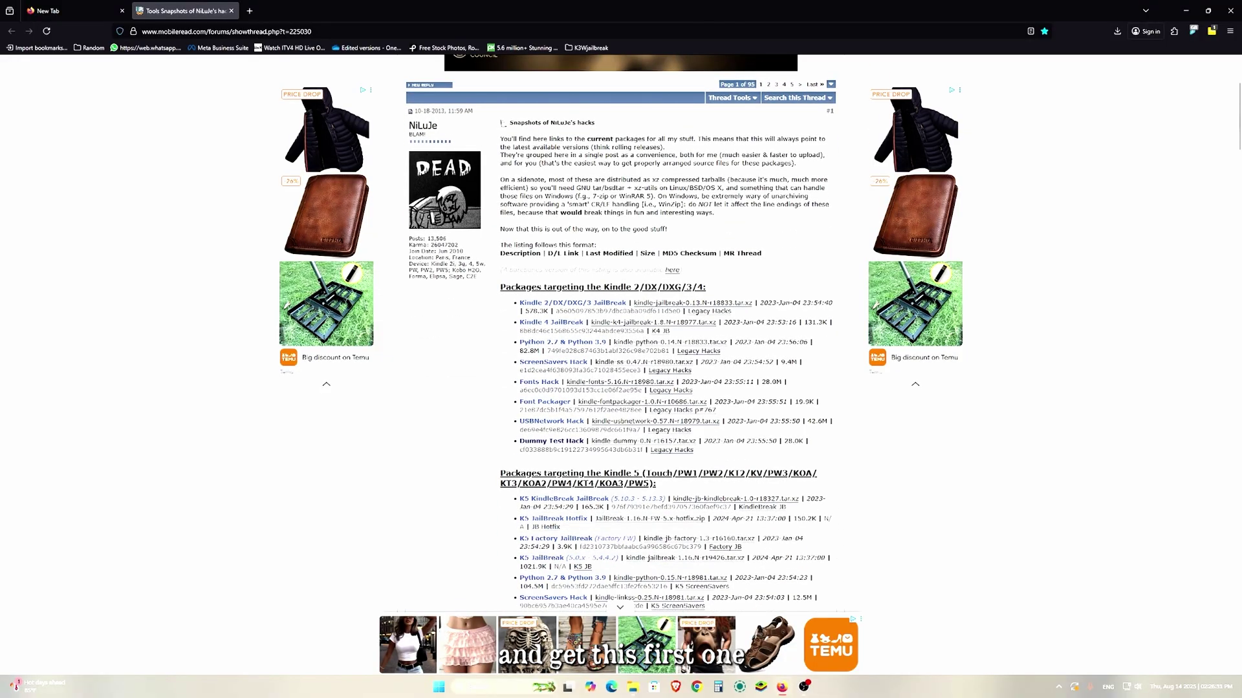
pyautogui.click(693, 305)
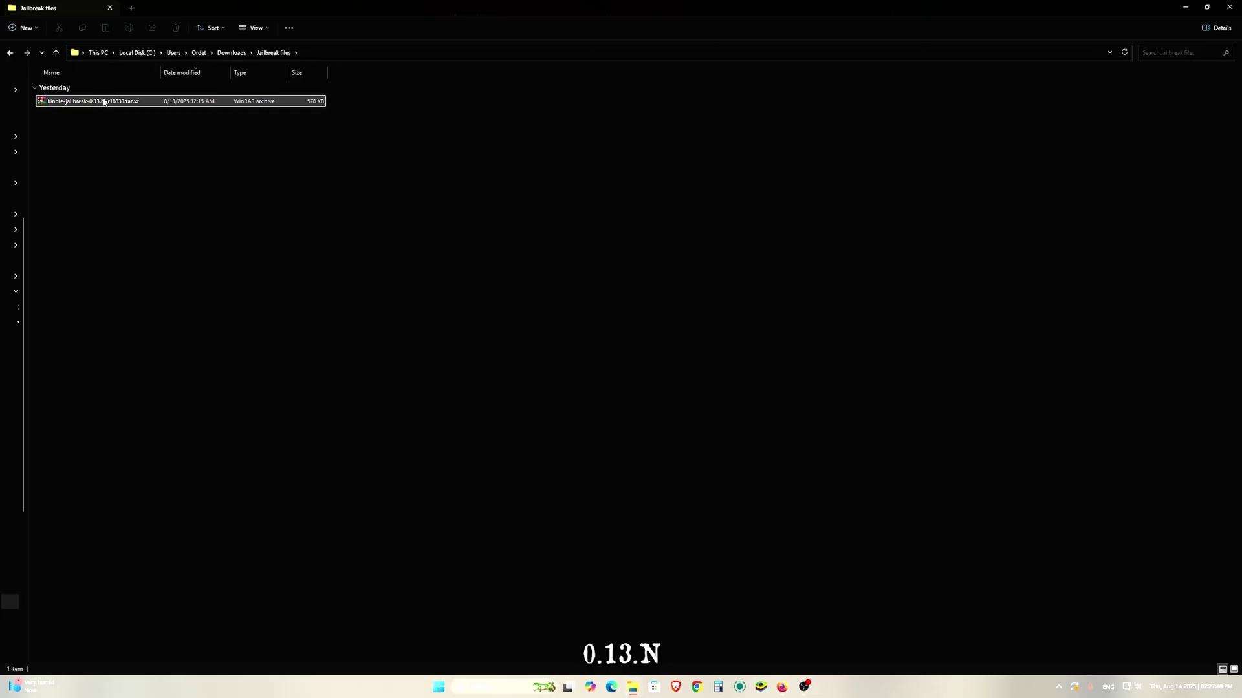
# Extract the kindle-jailbreak-0.13.N-r18833 archive into its own folder and open the Jailbreak folder inside it.
pyautogui.rightClick(106, 103)
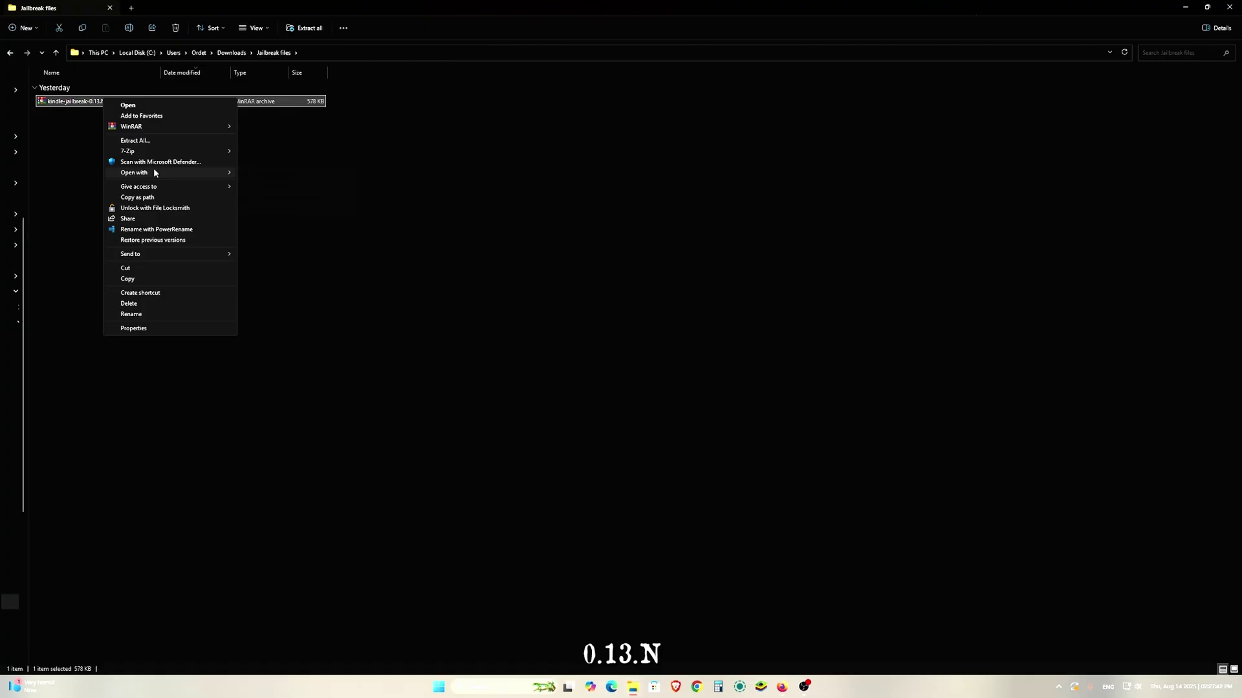
pyautogui.moveTo(142, 127)
pyautogui.click(296, 163)
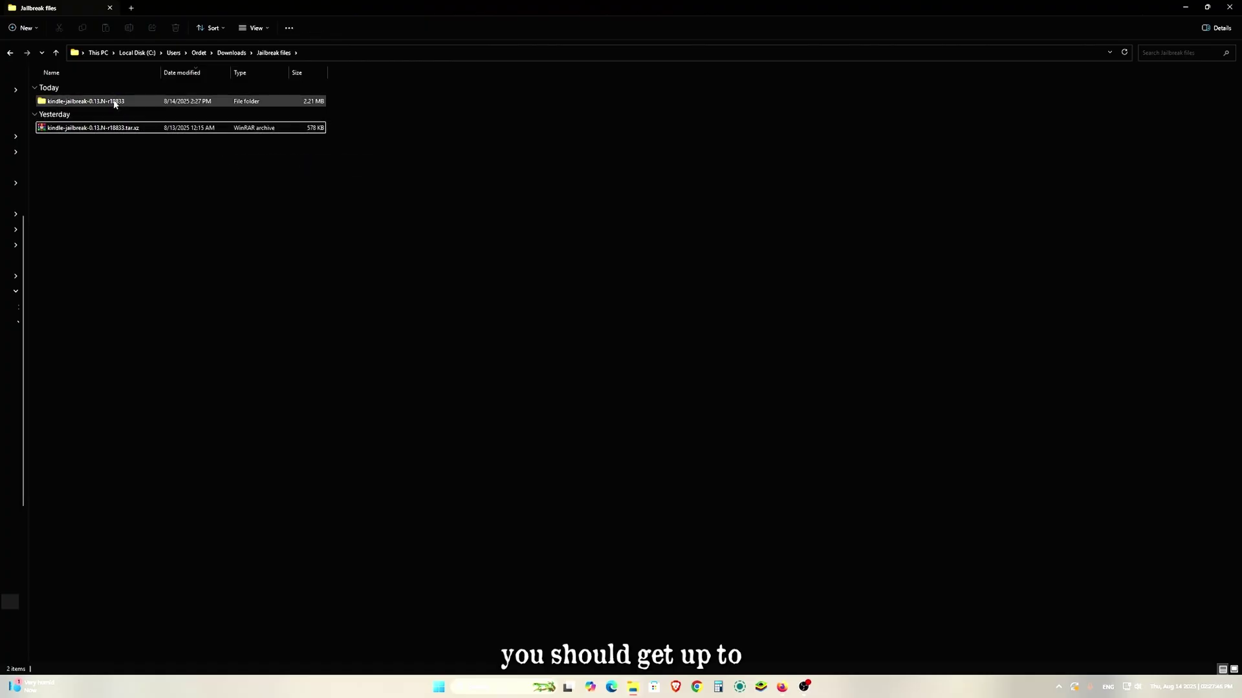
pyautogui.doubleClick(118, 101)
pyautogui.doubleClick(118, 101)
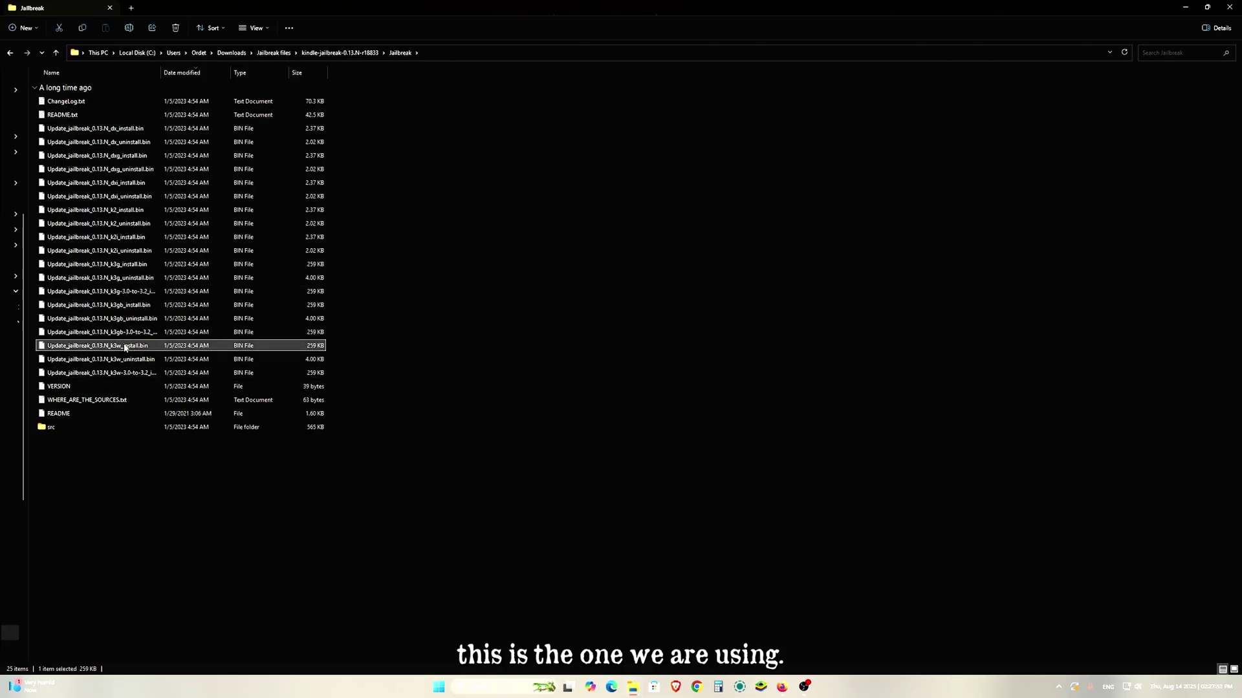
# Send Update_jailbreak_0.13.N_k3w_install.bin to the root of the Kindle (E:) drive.
pyautogui.rightClick(121, 349)
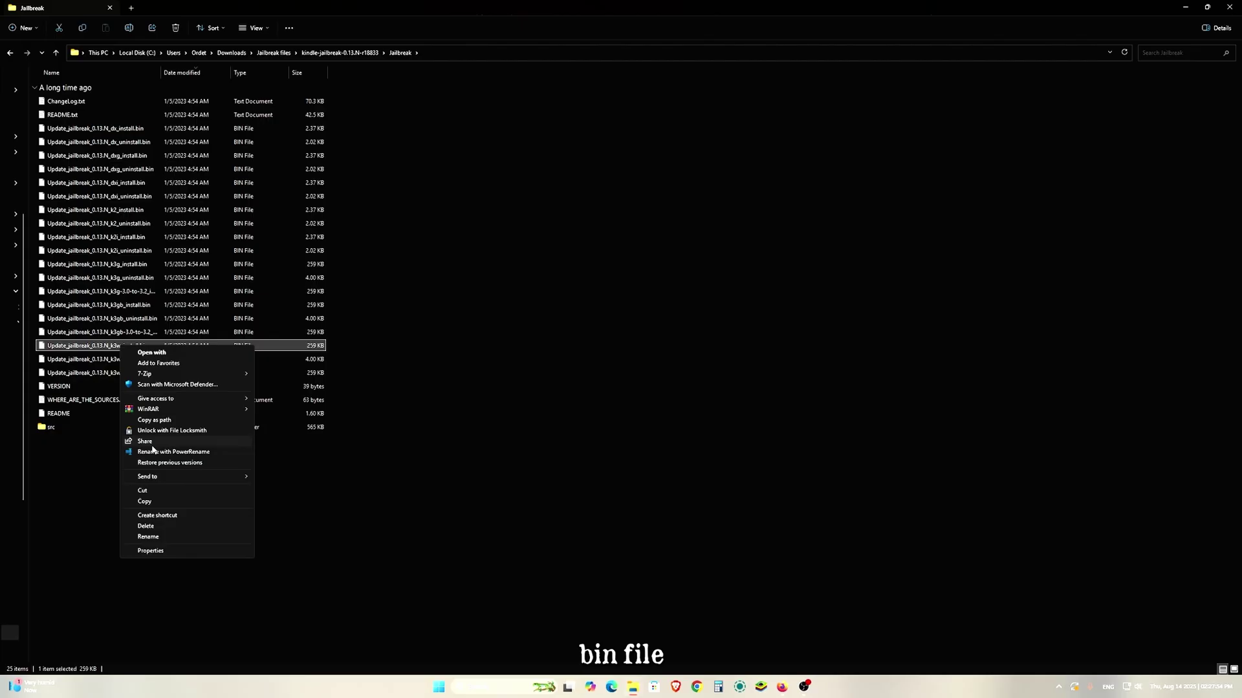
pyautogui.moveTo(172, 478)
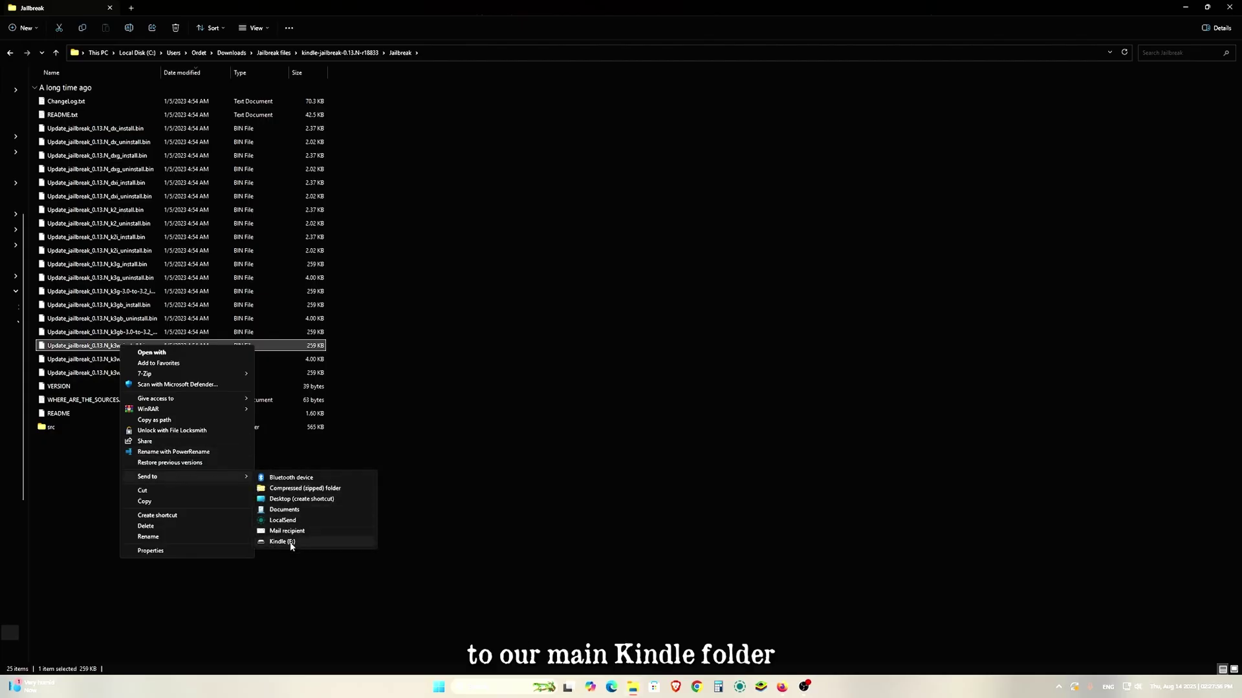
pyautogui.click(282, 542)
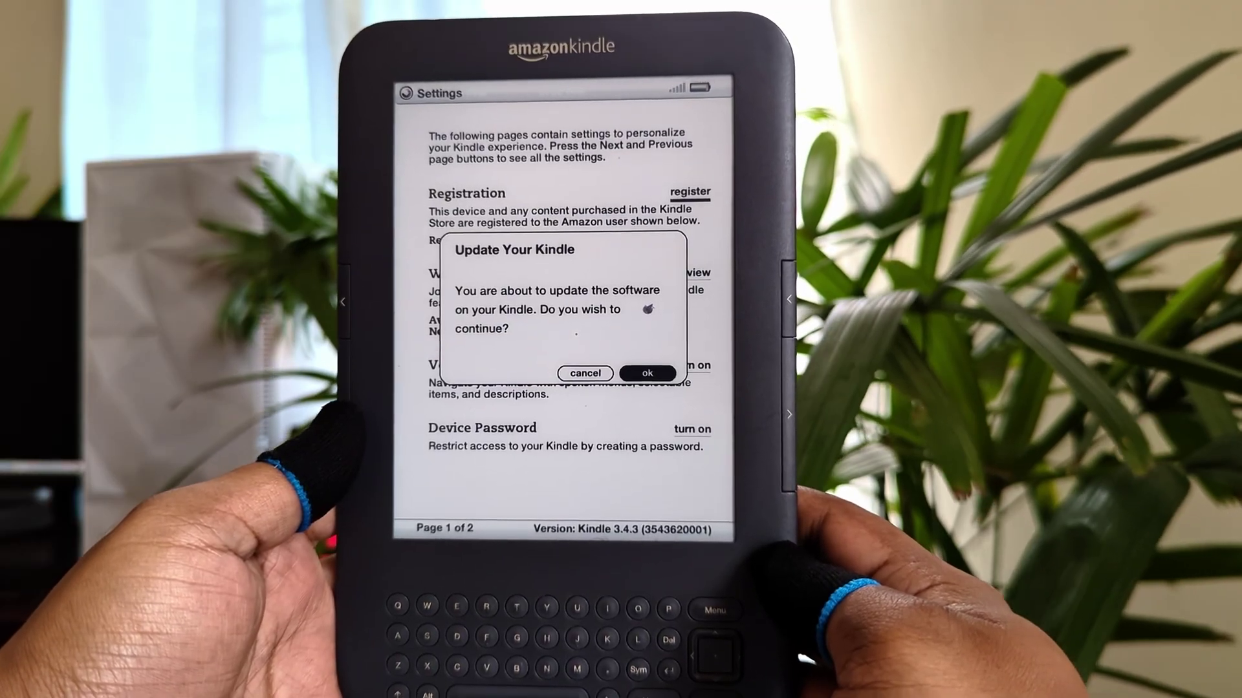
pyautogui.press('Return')
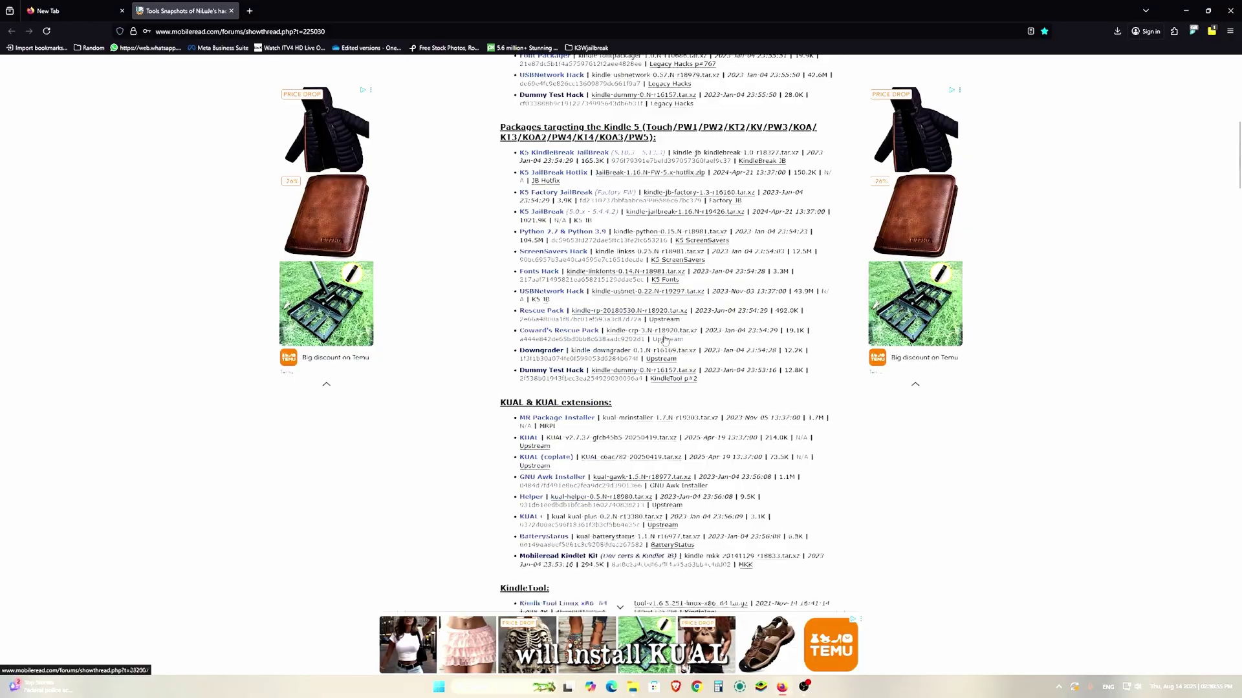
# Download the KUAL-v2.7.37-gfcb45b5-20250419.tar.xz package from the thread's KUAL & KUAL extensions list.
pyautogui.scroll(-2, 665, 342)
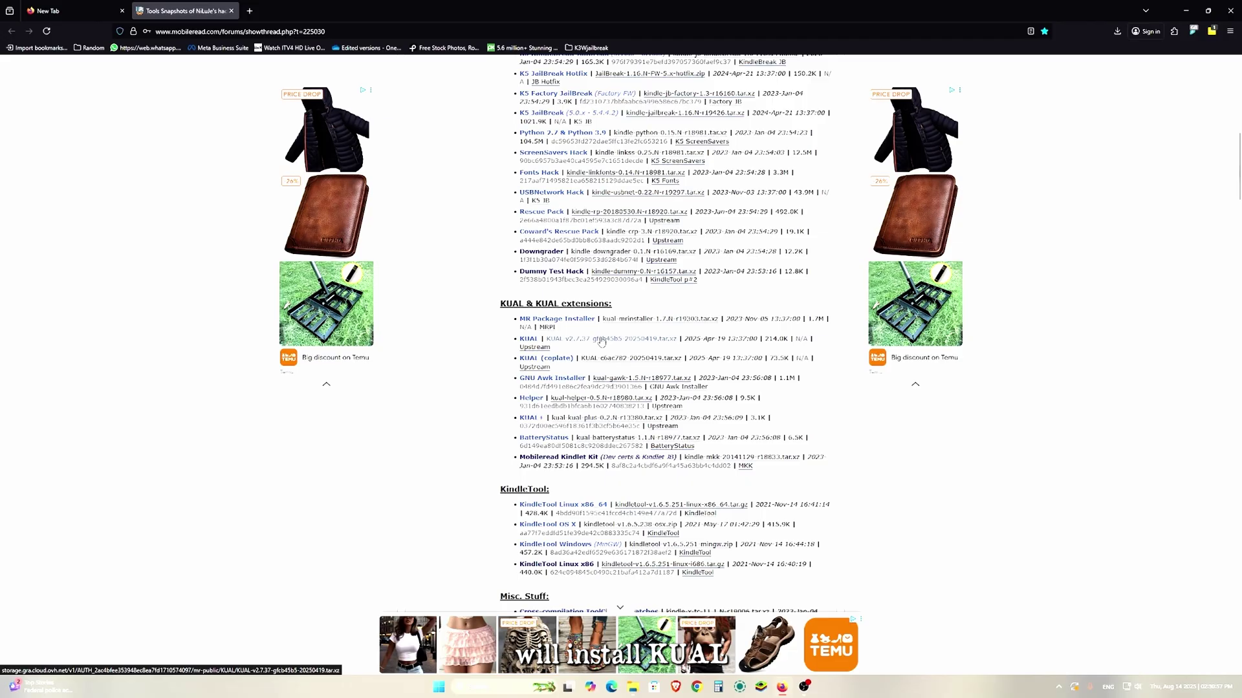
pyautogui.click(306, 3)
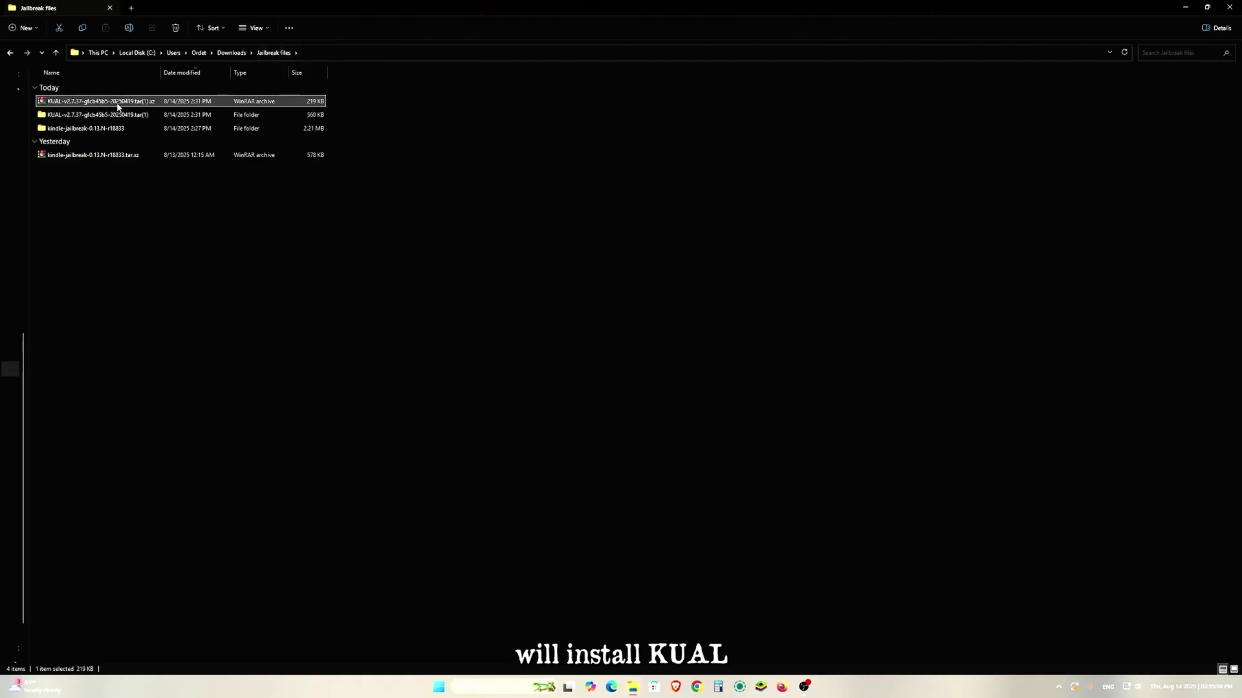
# Open the nested KUAL-v2.7.37 archive and extract only KUAL-KDK-1.0.azw2 into the Jailbreak files folder.
pyautogui.doubleClick(116, 102)
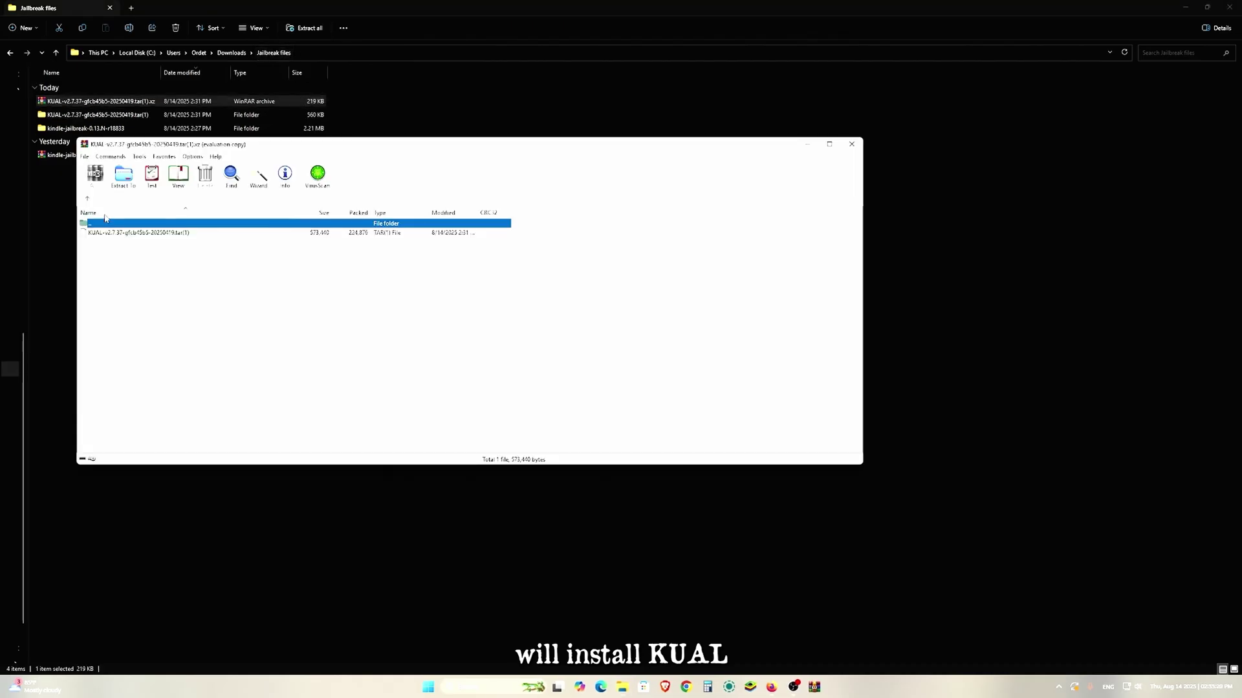
pyautogui.doubleClick(135, 232)
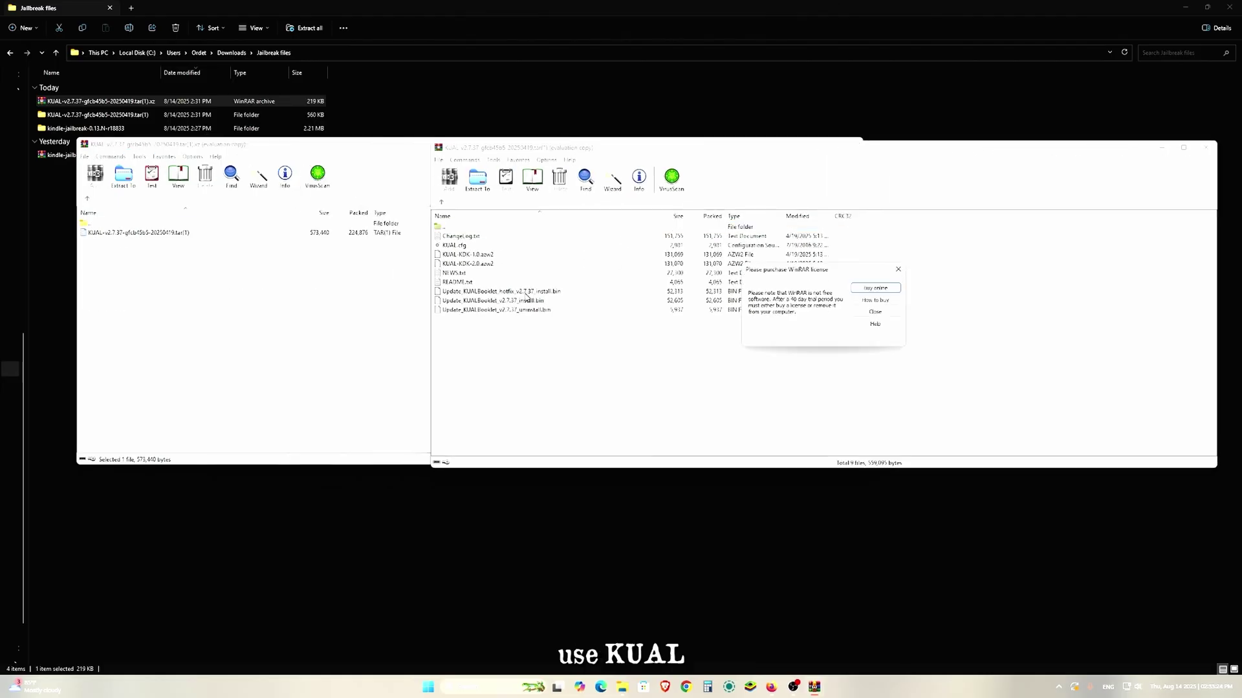
pyautogui.click(875, 312)
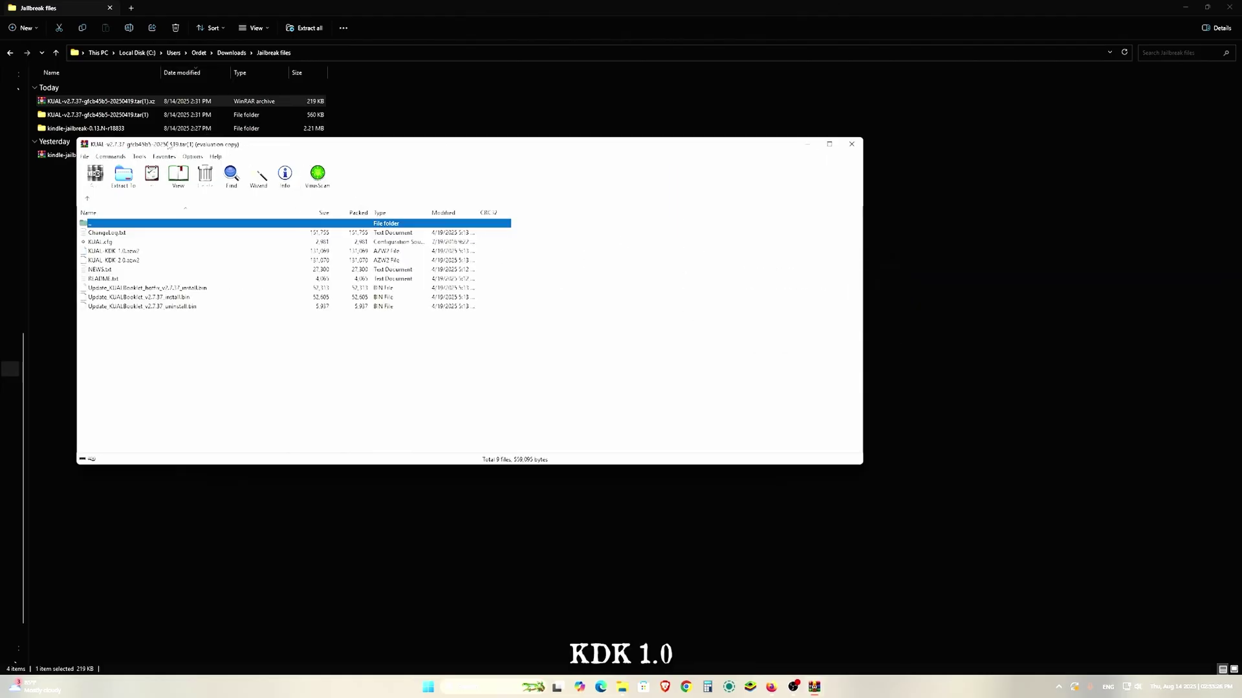
pyautogui.click(469, 258)
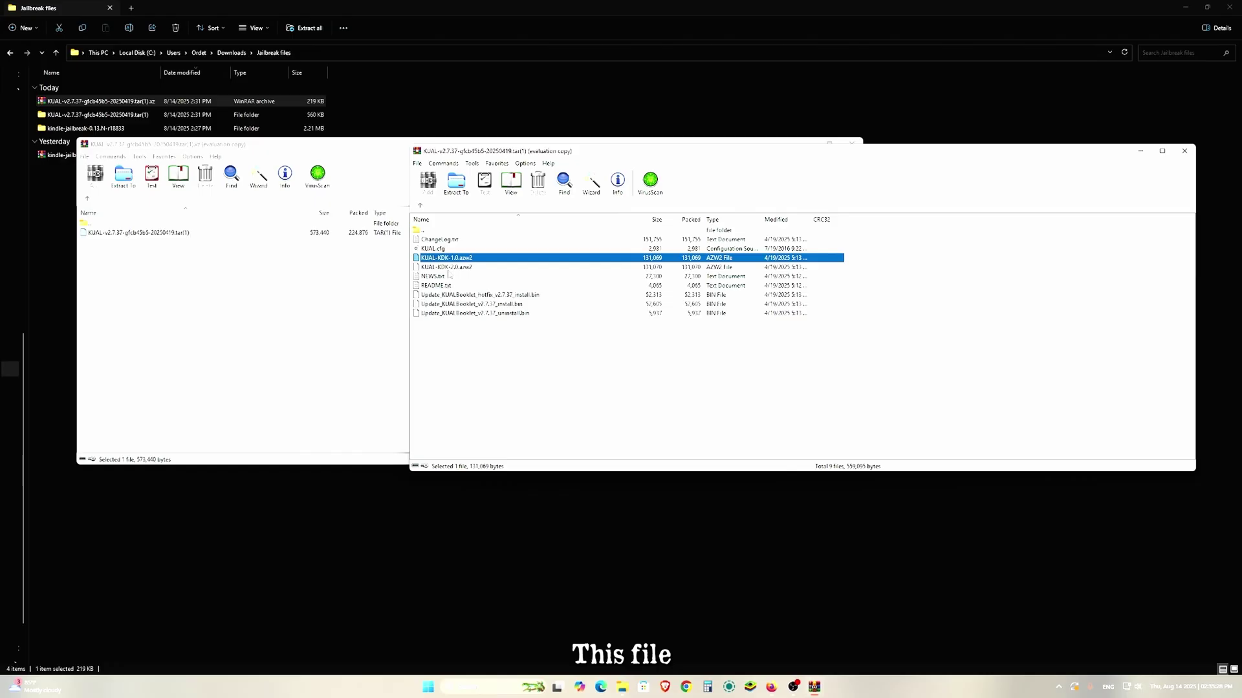
pyautogui.moveTo(302, 521); pyautogui.dragTo(297, 513)
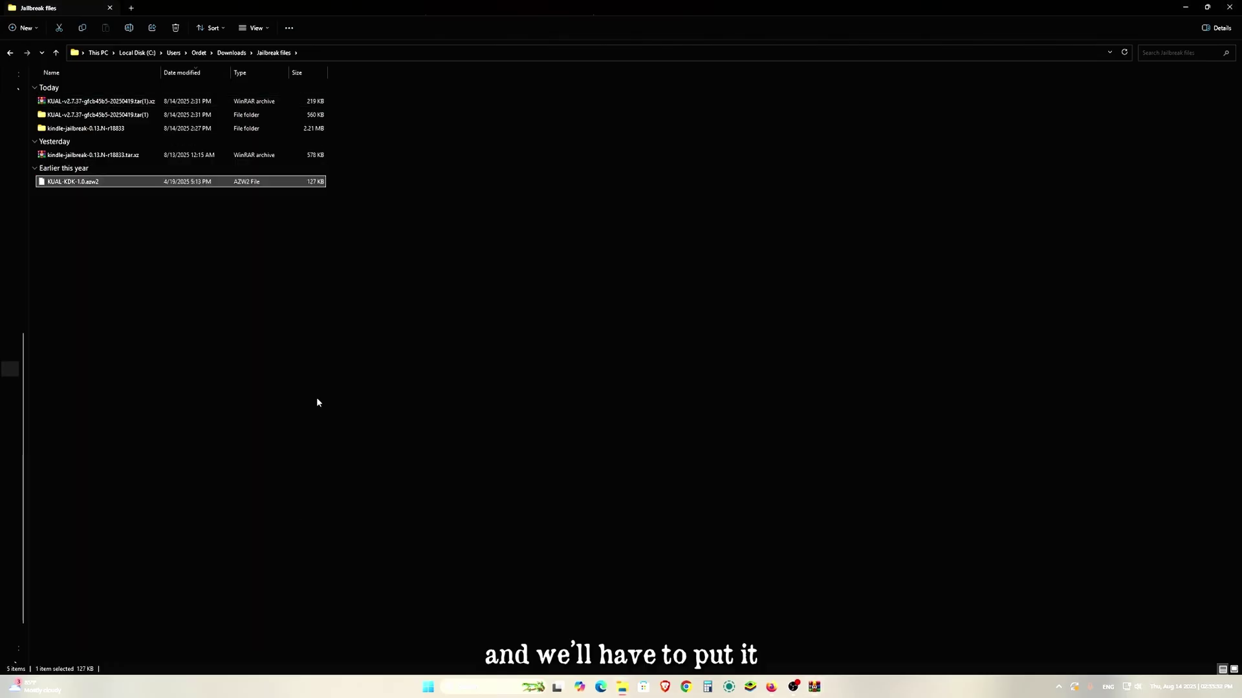
# Open the Kindle (E:) drive in a separate window and copy KUAL-KDK-1.0.azw2 into its documents folder.
pyautogui.rightClick(44, 379)
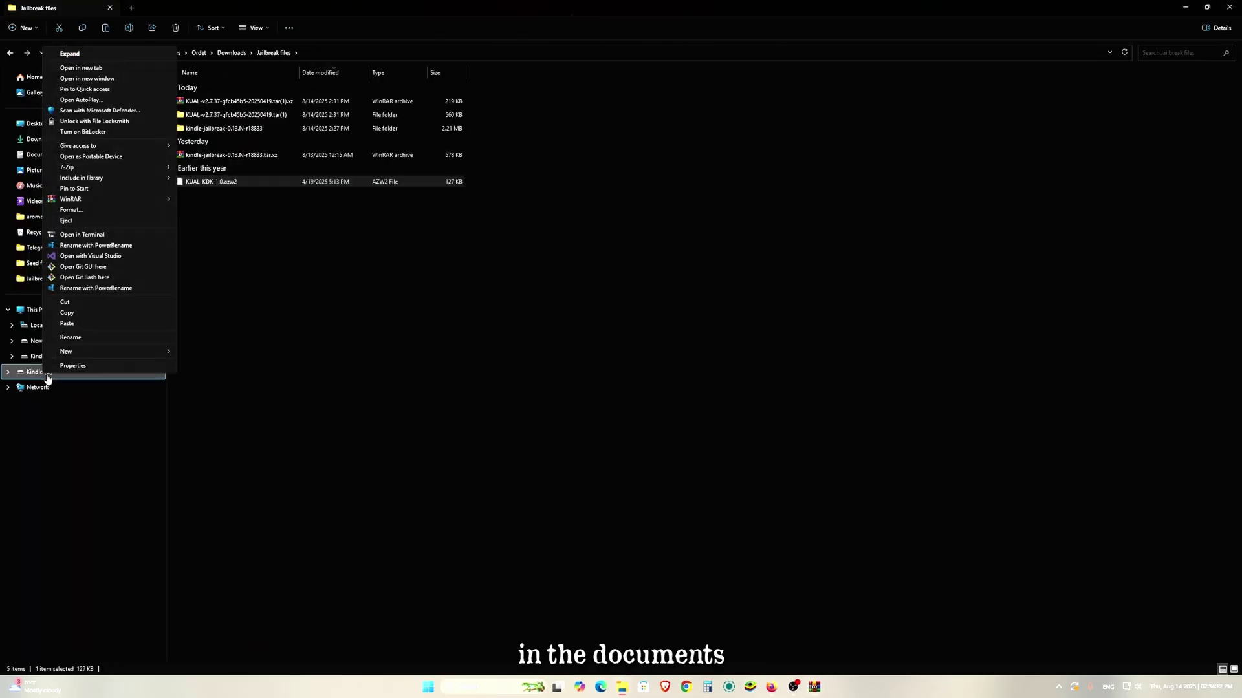
pyautogui.click(95, 78)
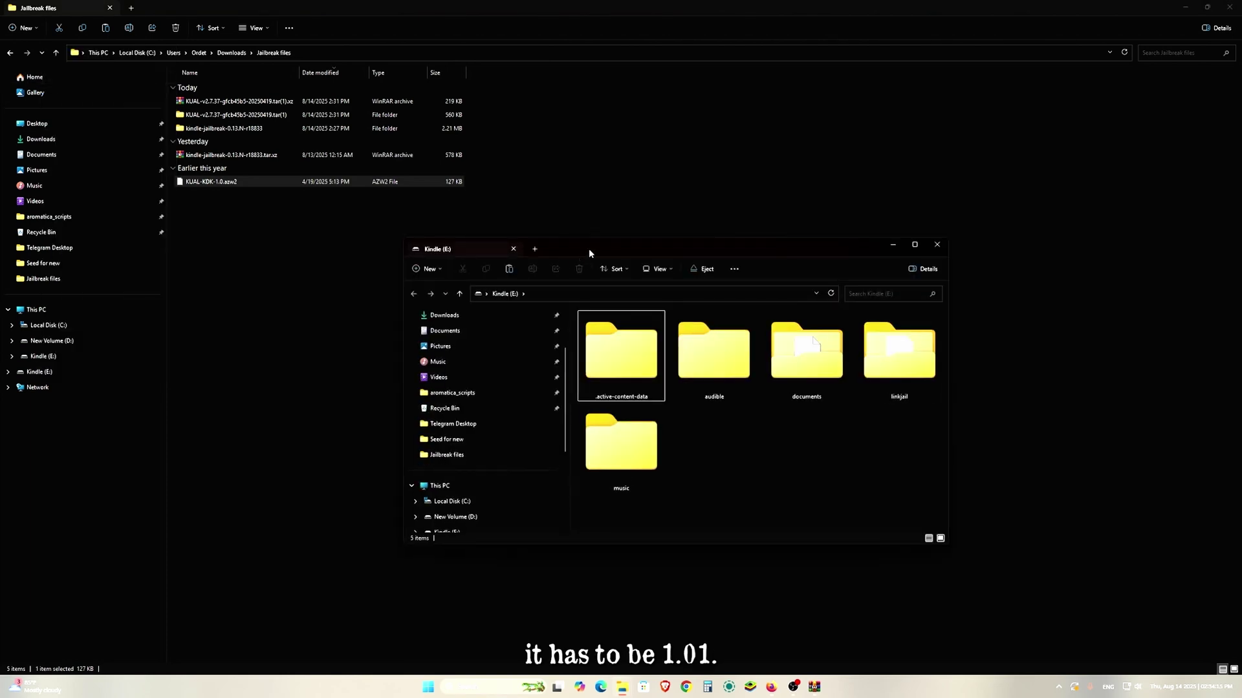
pyautogui.moveTo(589, 249); pyautogui.dragTo(803, 59)
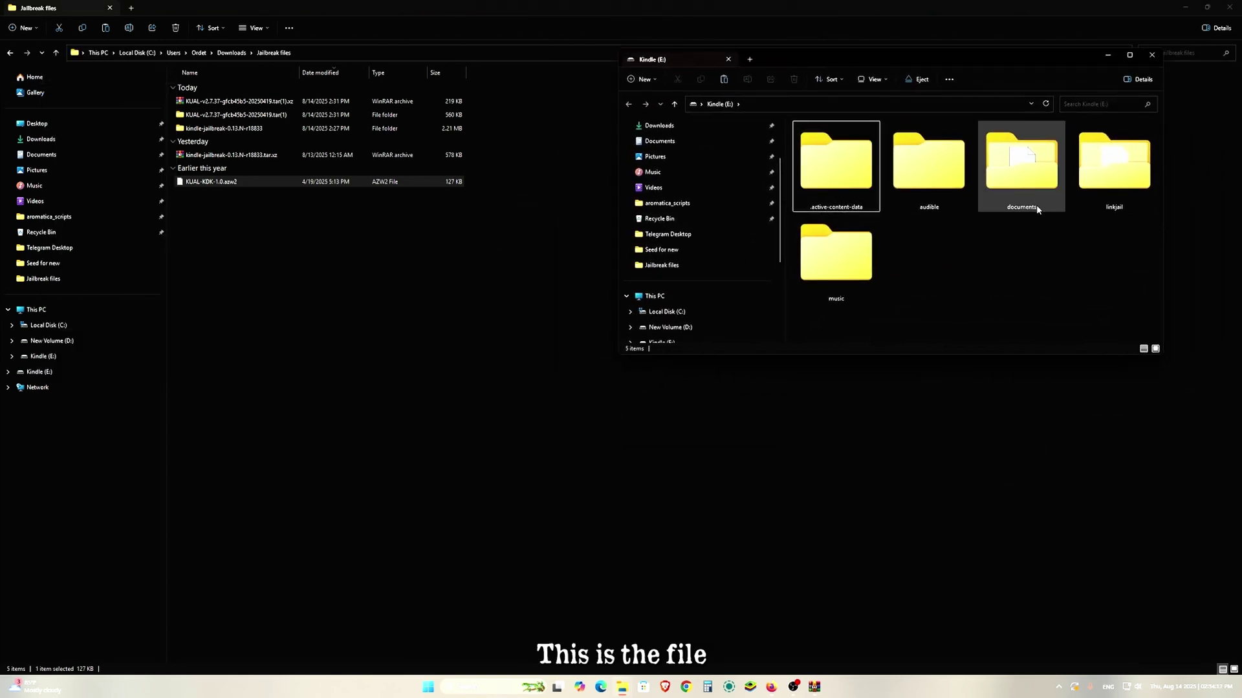
pyautogui.doubleClick(1022, 169)
pyautogui.moveTo(197, 187); pyautogui.dragTo(904, 253)
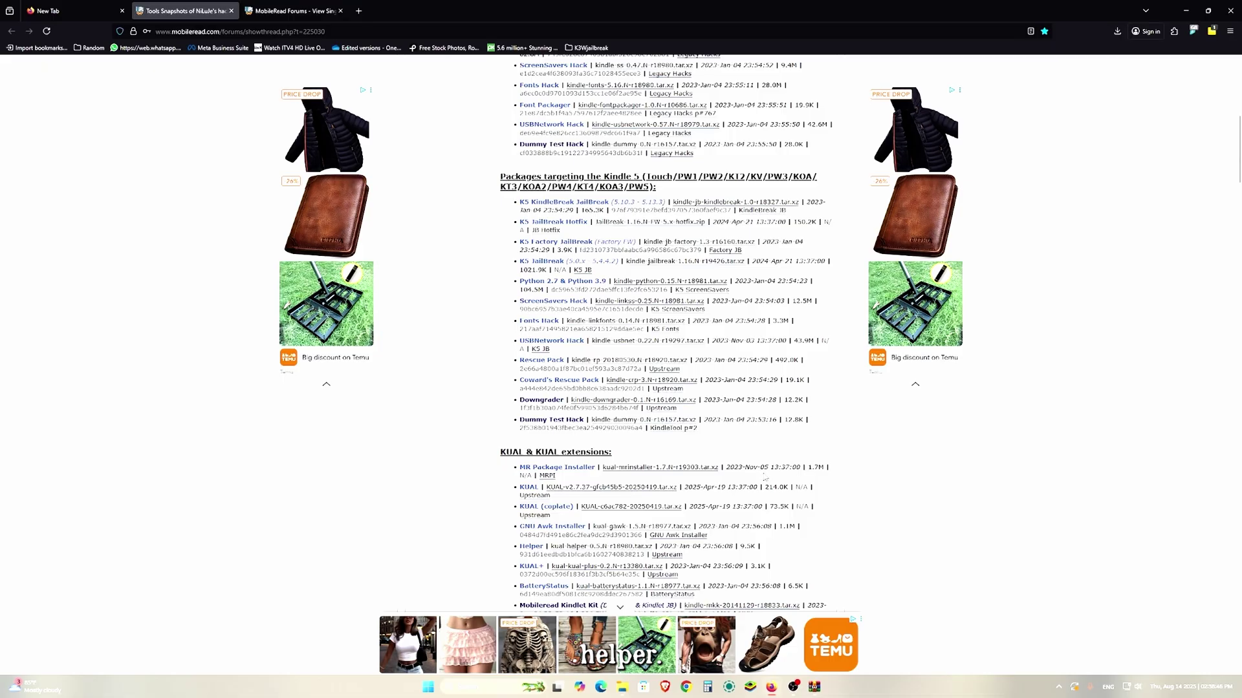
# Download the KUAL Helper package kual-helper-0.5.N-r18980.tar.xz and extract it into its own folder in Jailbreak files.
pyautogui.scroll(-3, 573, 452)
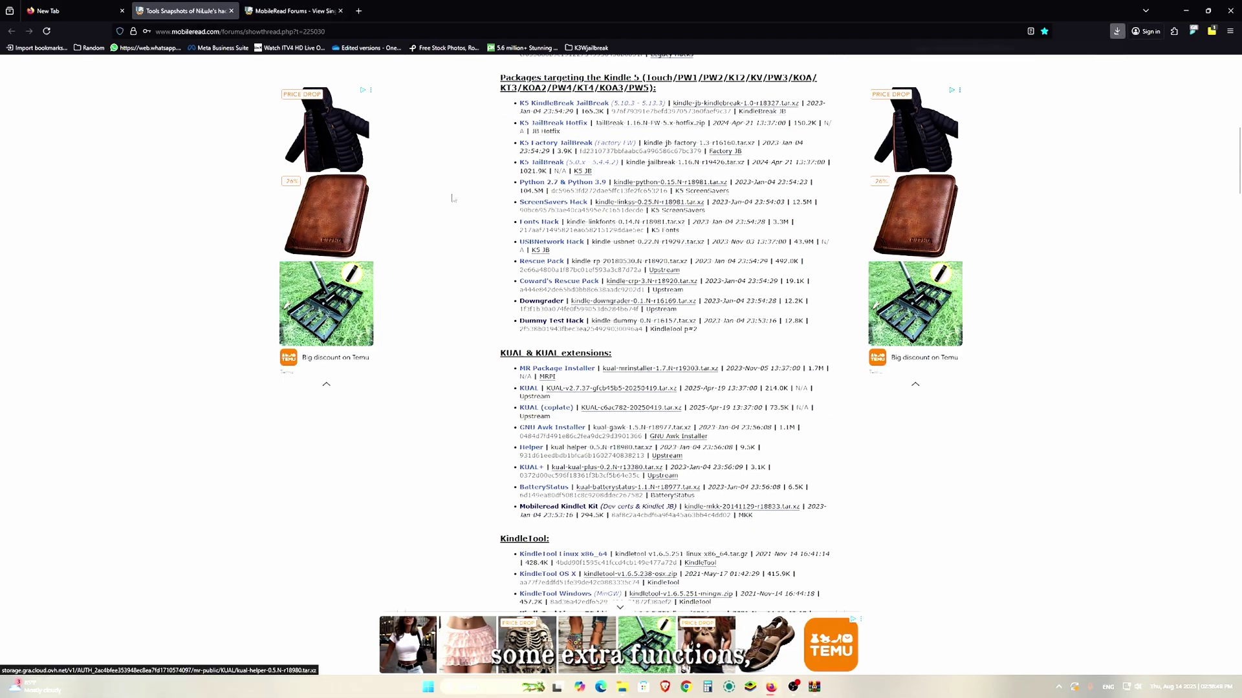
pyautogui.click(1111, 58)
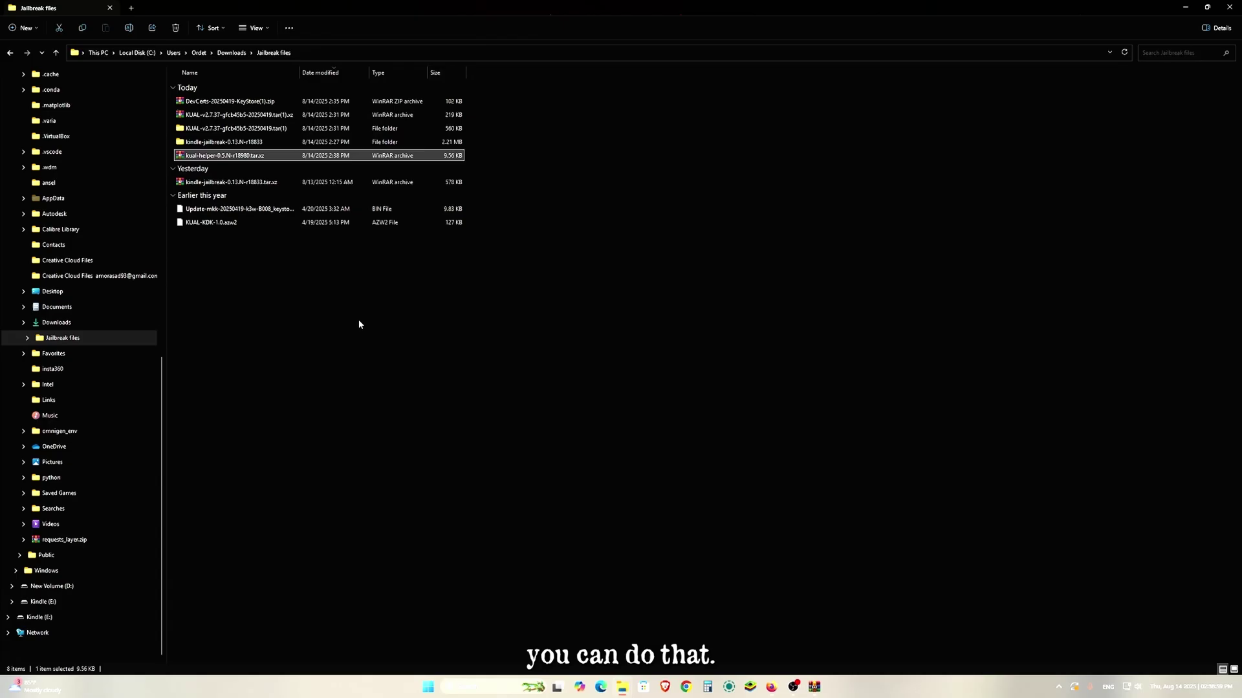
pyautogui.rightClick(219, 156)
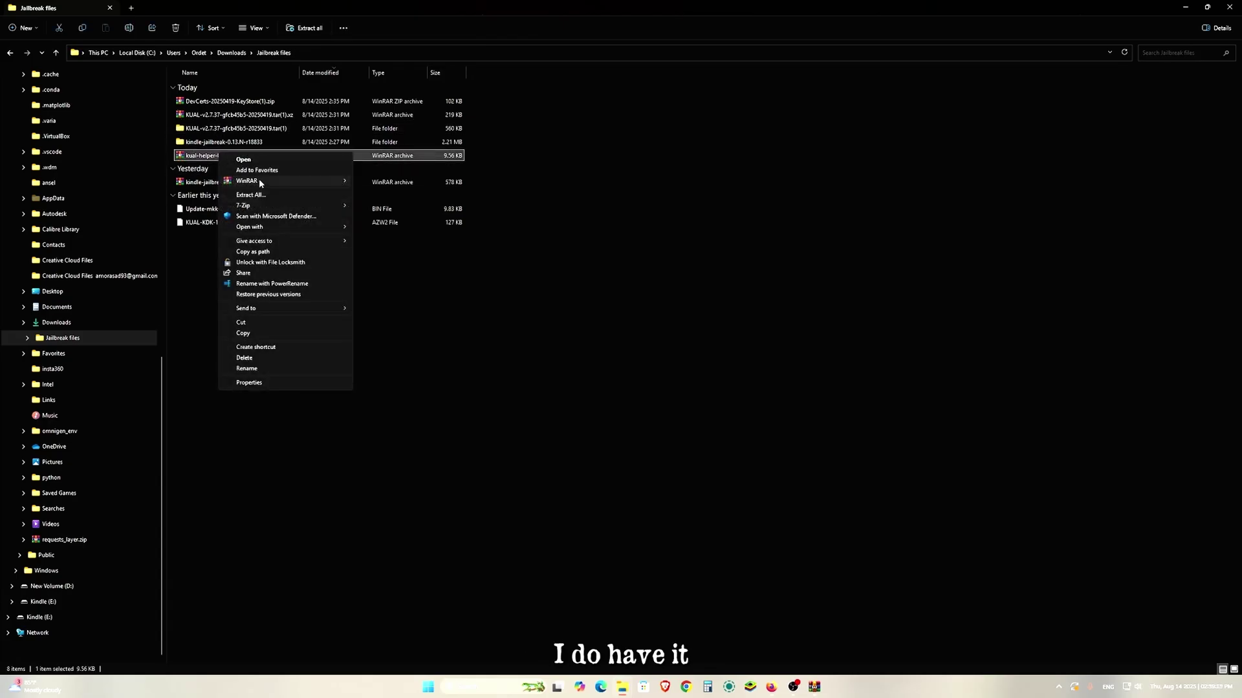
pyautogui.moveTo(260, 182)
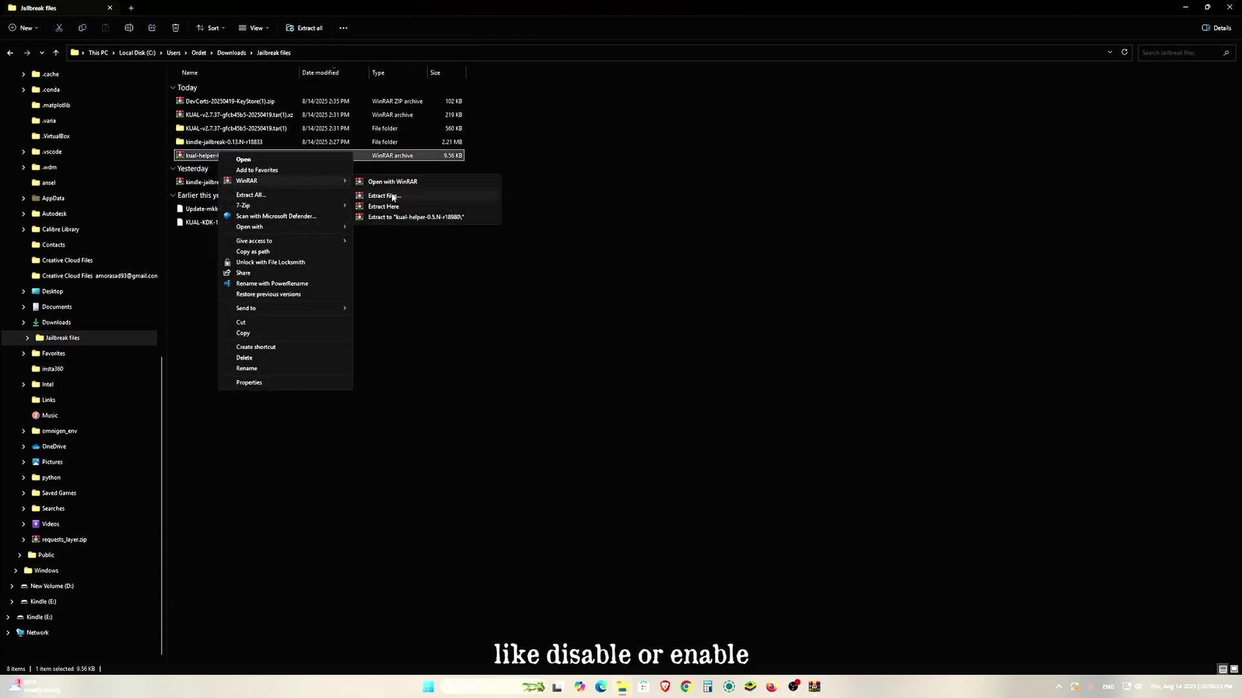
pyautogui.click(441, 218)
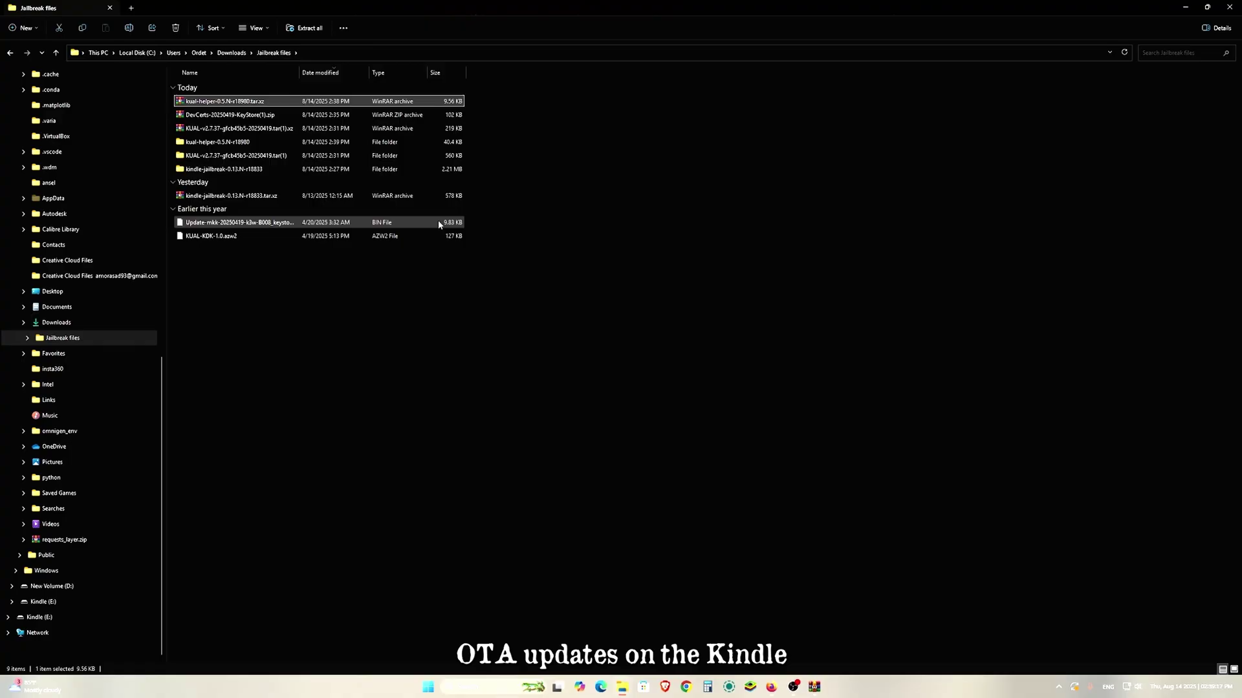
# Open the Kindle (E:) drive in a separate window and copy everything from the kual-helper-0.5.N-r18980 folder into its root.
pyautogui.doubleClick(217, 141)
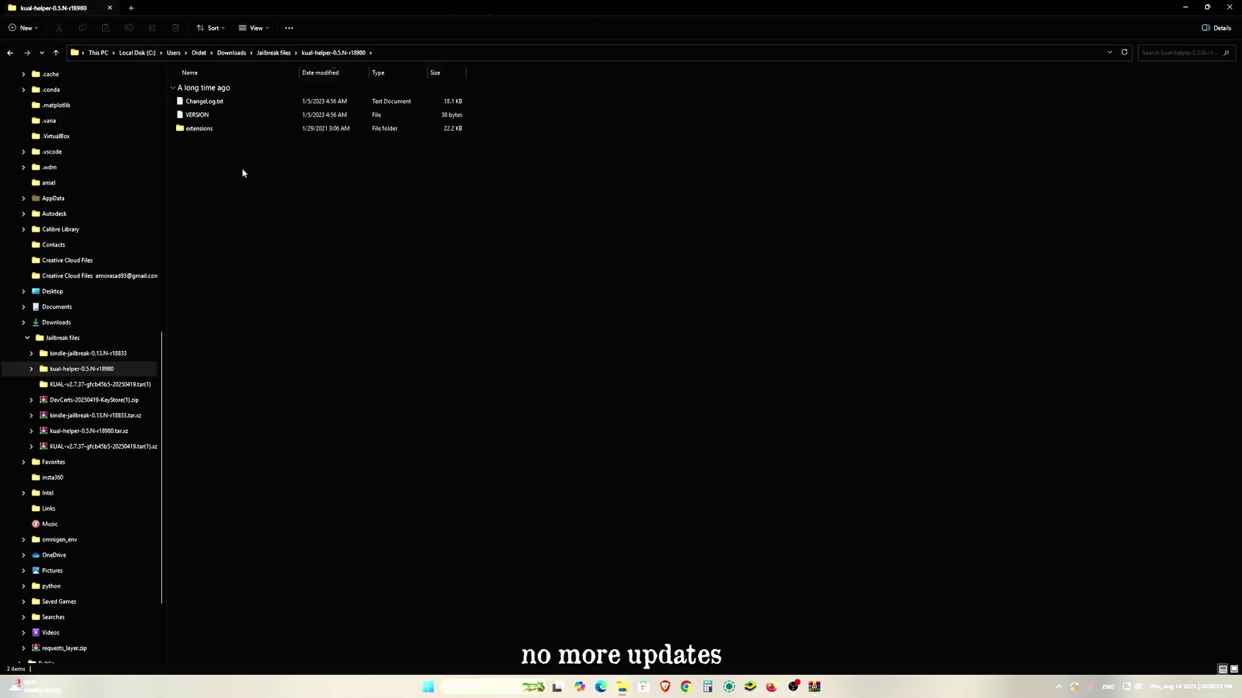
pyautogui.moveTo(254, 181); pyautogui.dragTo(198, 104)
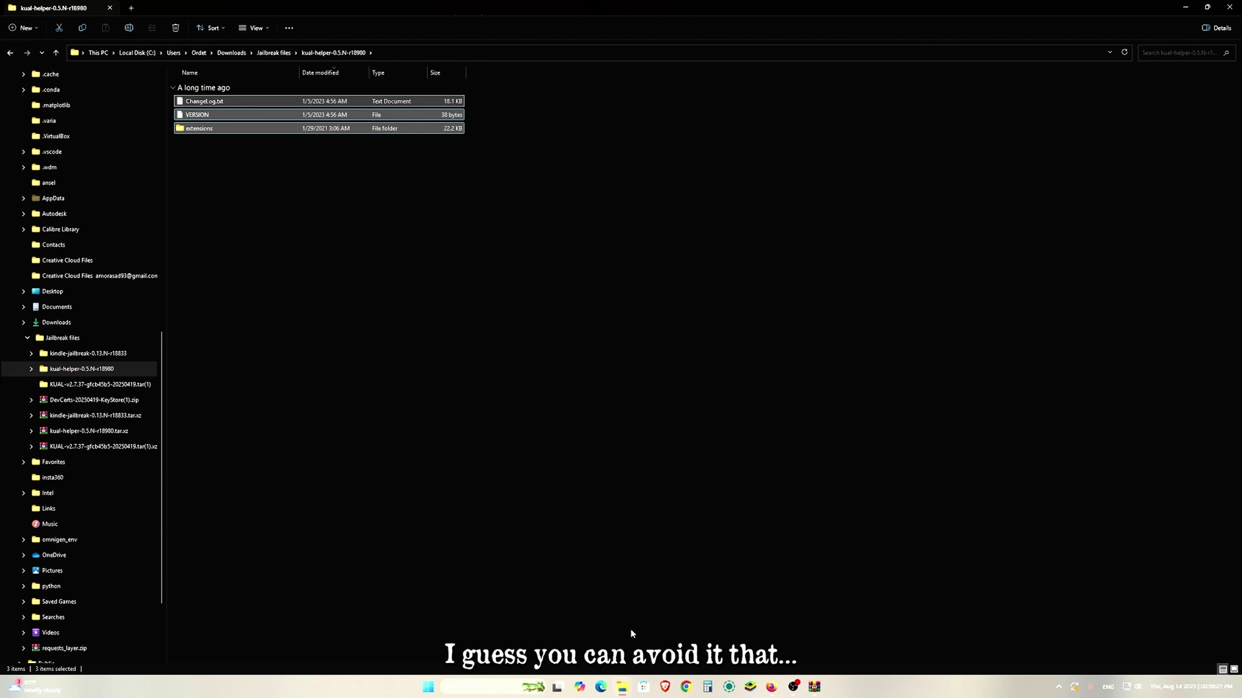
pyautogui.scroll(-3, 84, 514)
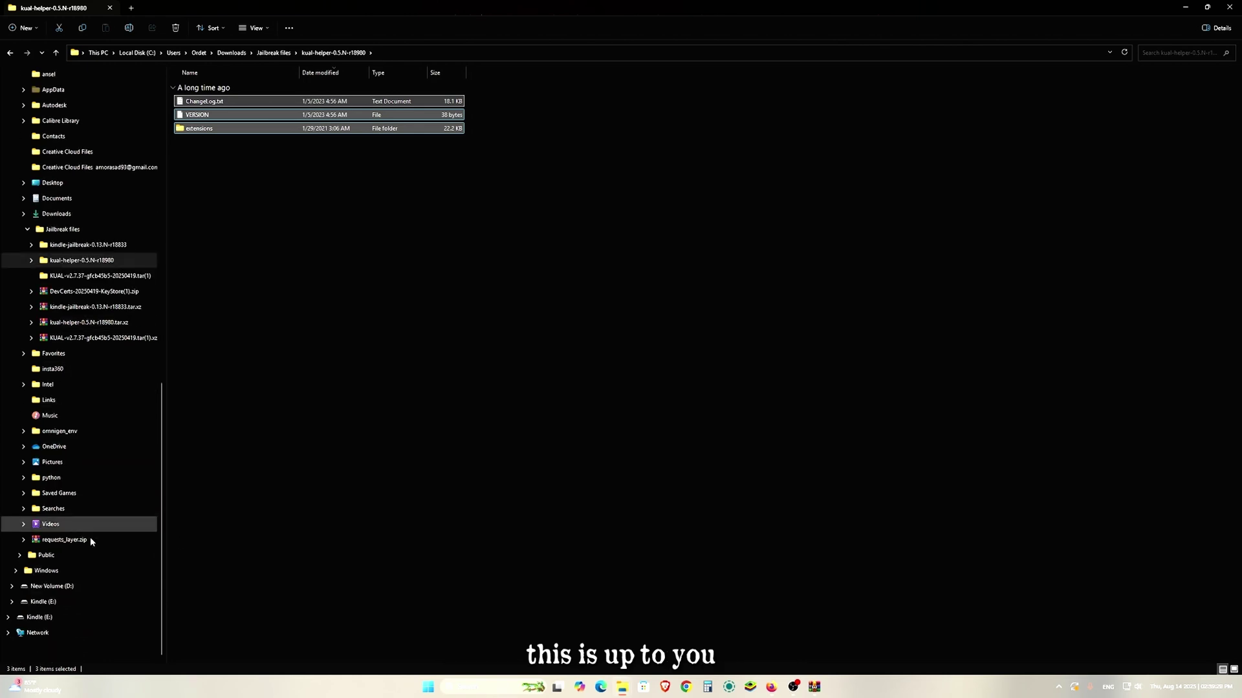
pyautogui.rightClick(58, 601)
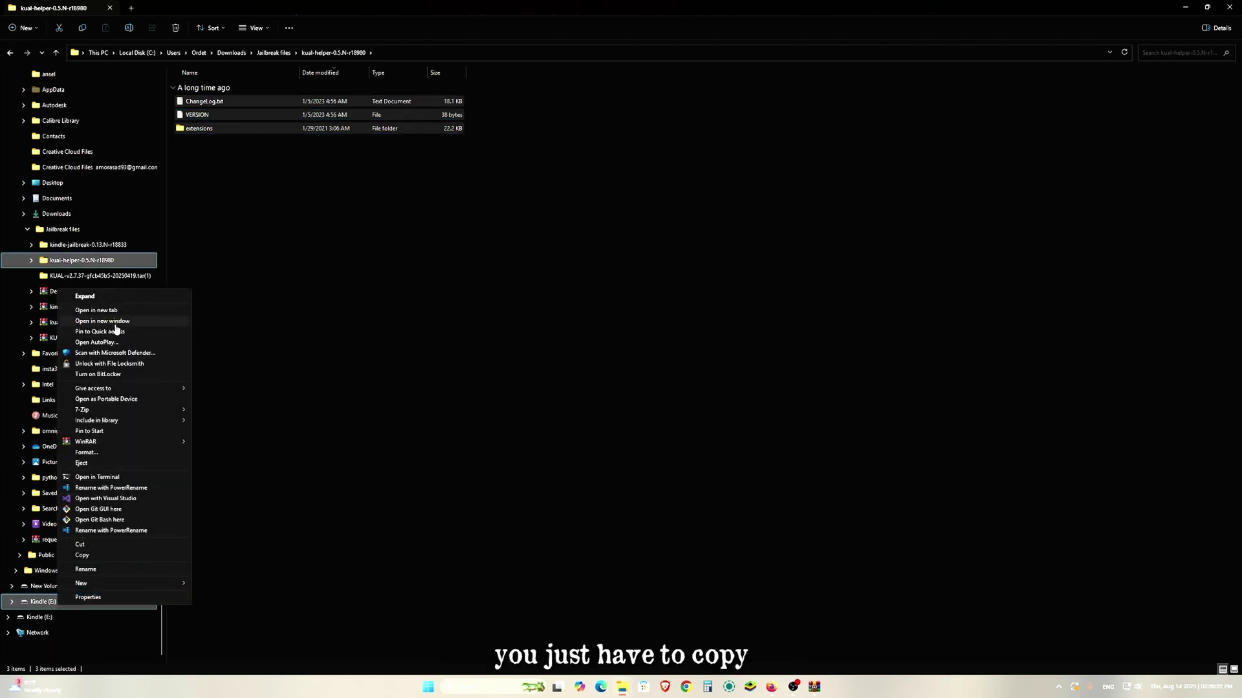
pyautogui.click(102, 320)
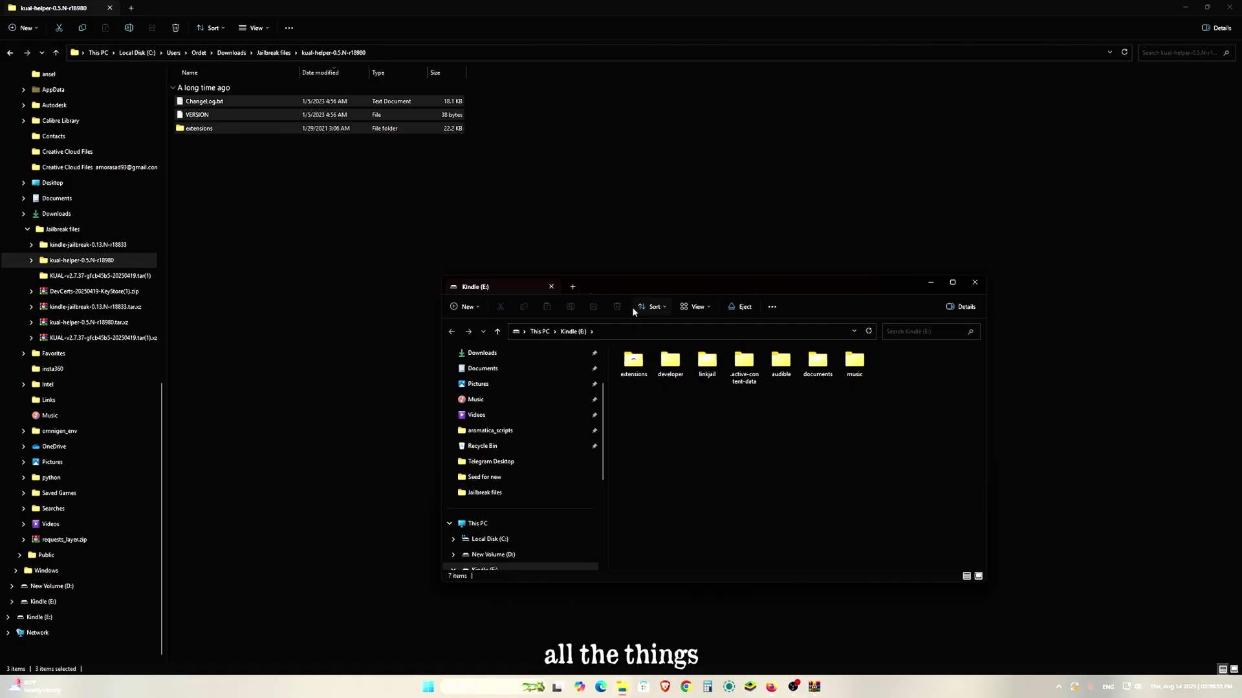
pyautogui.moveTo(219, 134); pyautogui.dragTo(793, 484)
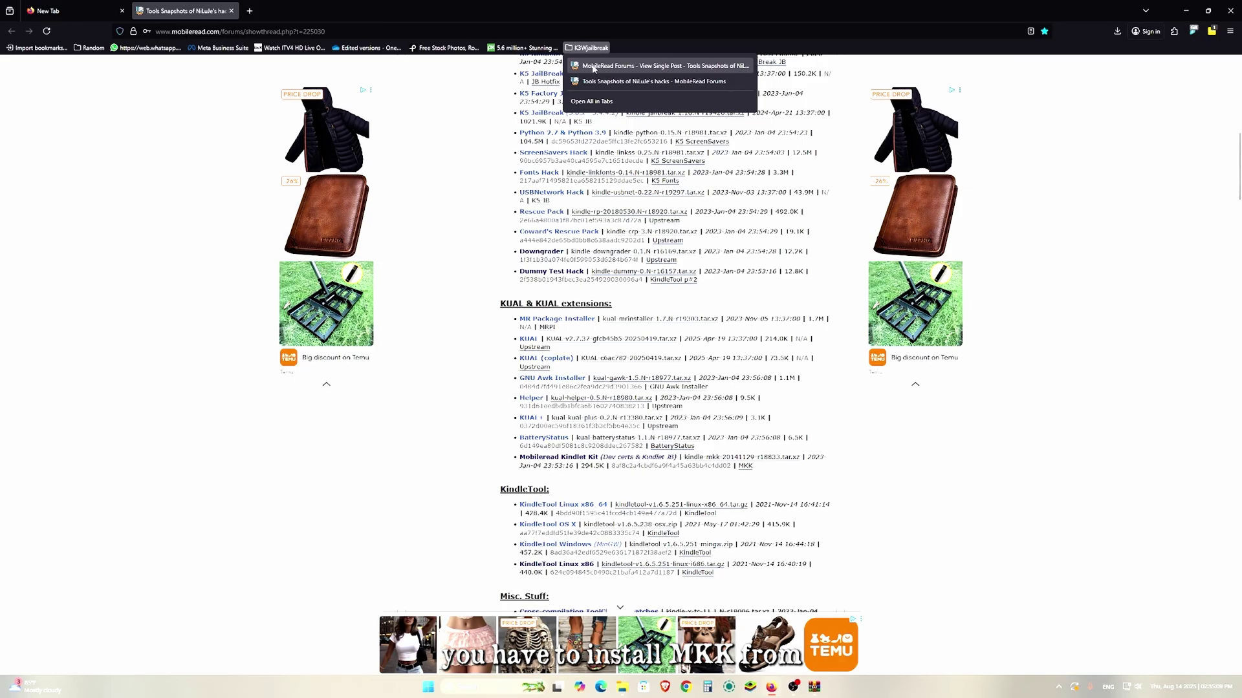
# Download DevCerts-20250419-KeyStore.zip from NiLuJe's bookmarked MobileRead post and show the file in its download folder.
pyautogui.click(592, 66)
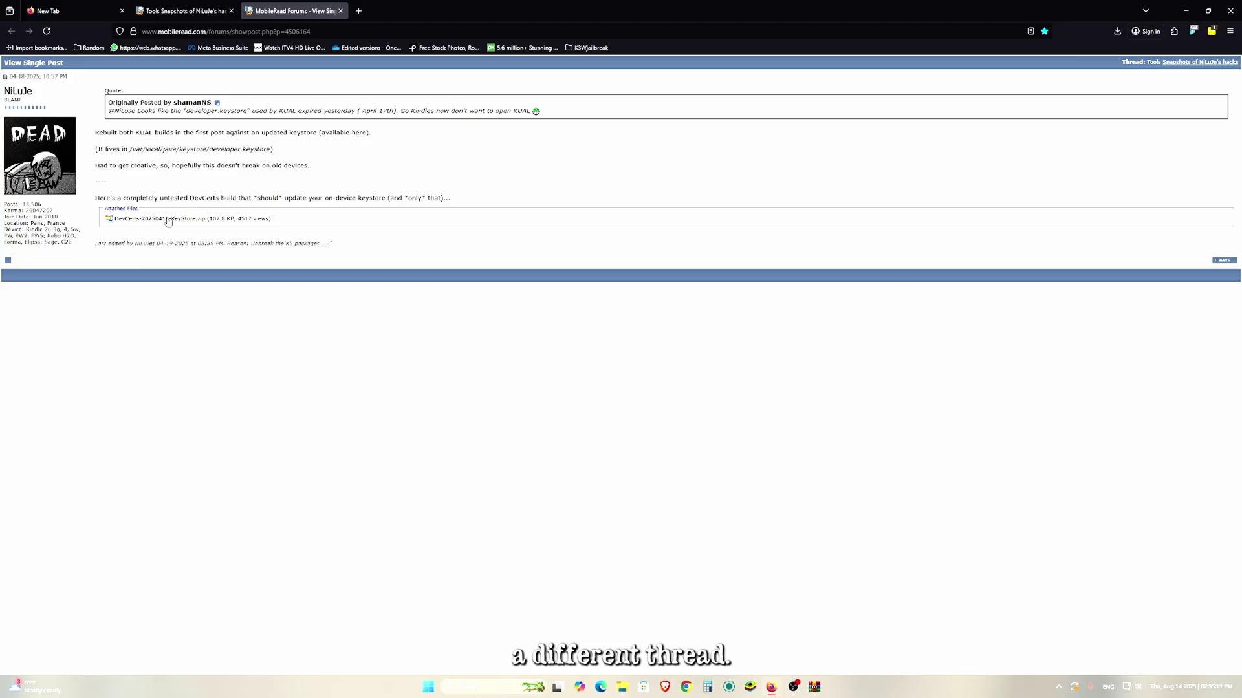
pyautogui.click(159, 219)
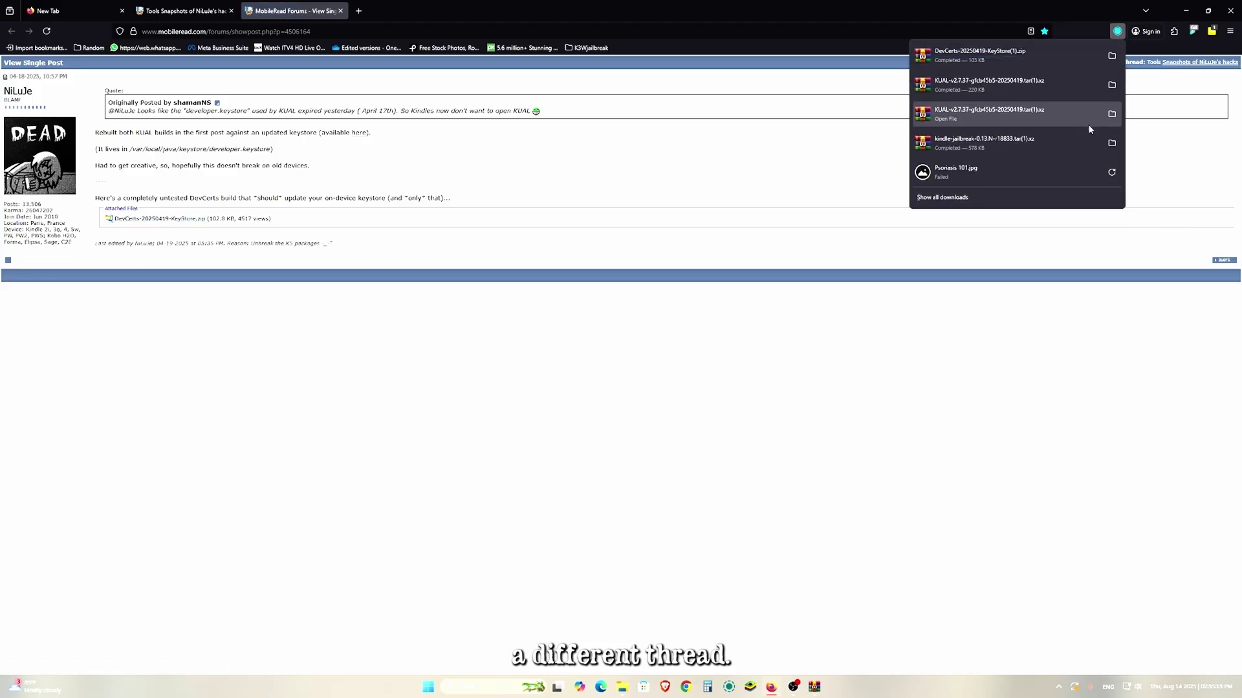
pyautogui.click(1111, 58)
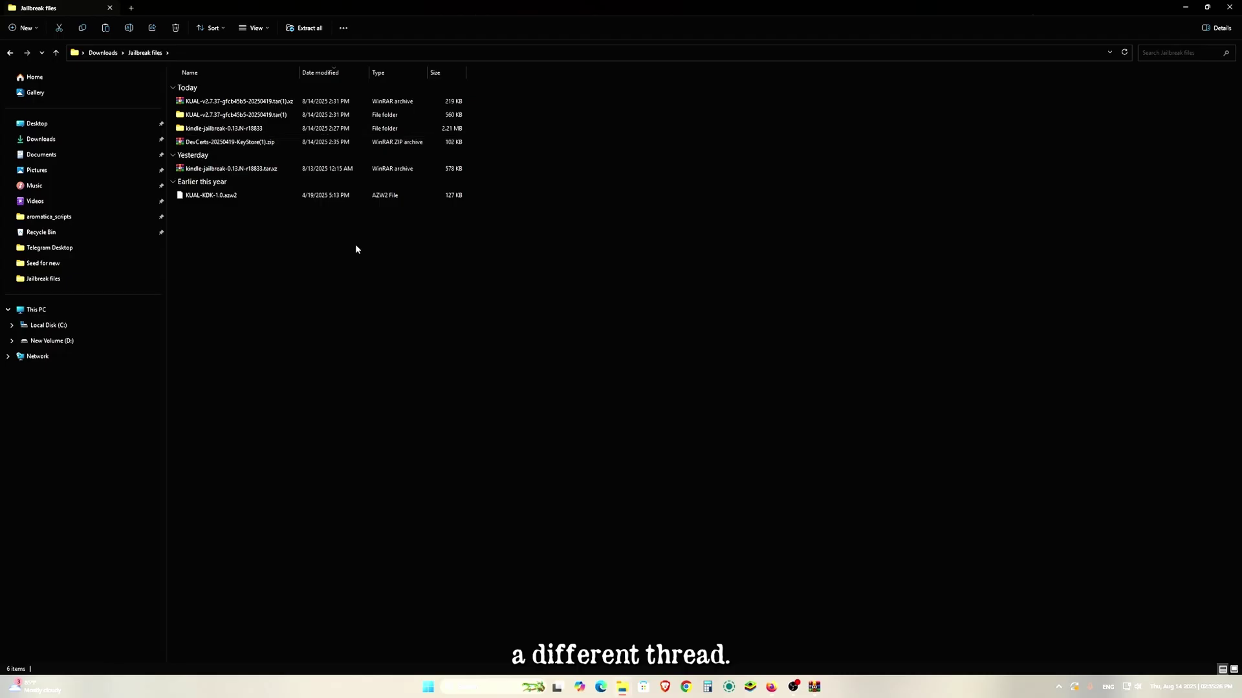
# Open the DevCerts-20250419-KeyStore archive and extract only Update_mkk-20250419-k3w-B008_keystore-install.bin into the Jailbreak files folder.
pyautogui.doubleClick(255, 143)
pyautogui.click(801, 189)
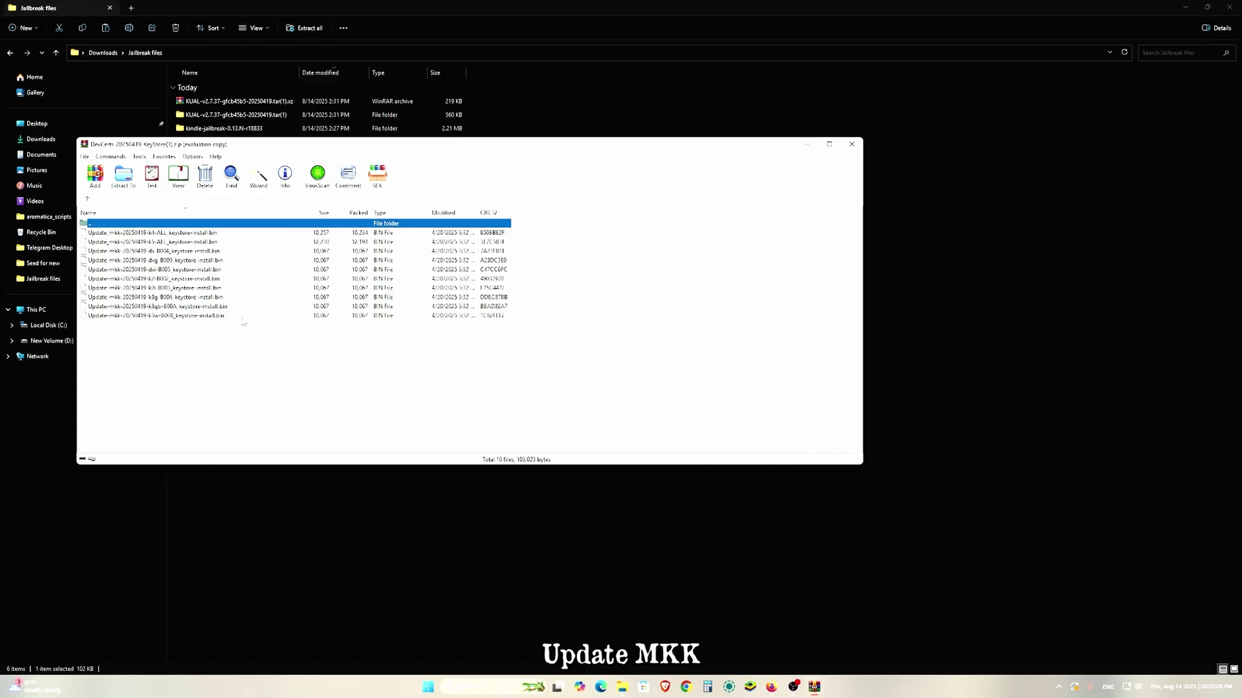
pyautogui.click(162, 319)
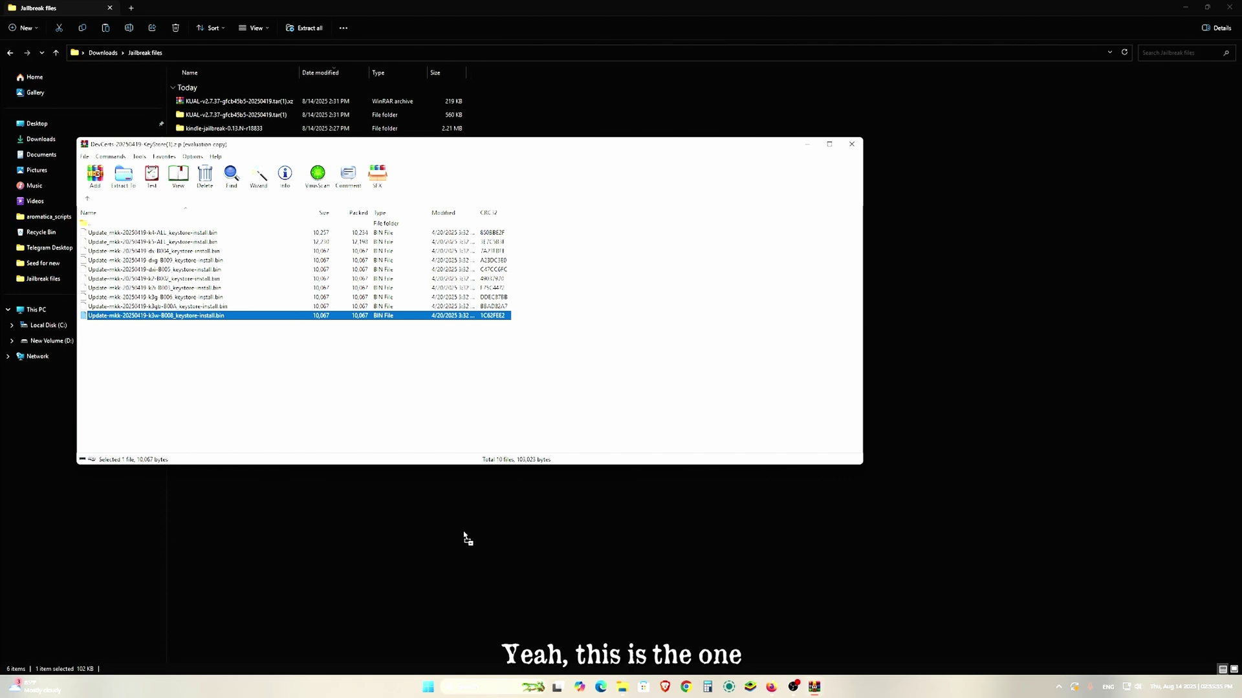
pyautogui.moveTo(465, 537); pyautogui.dragTo(463, 535)
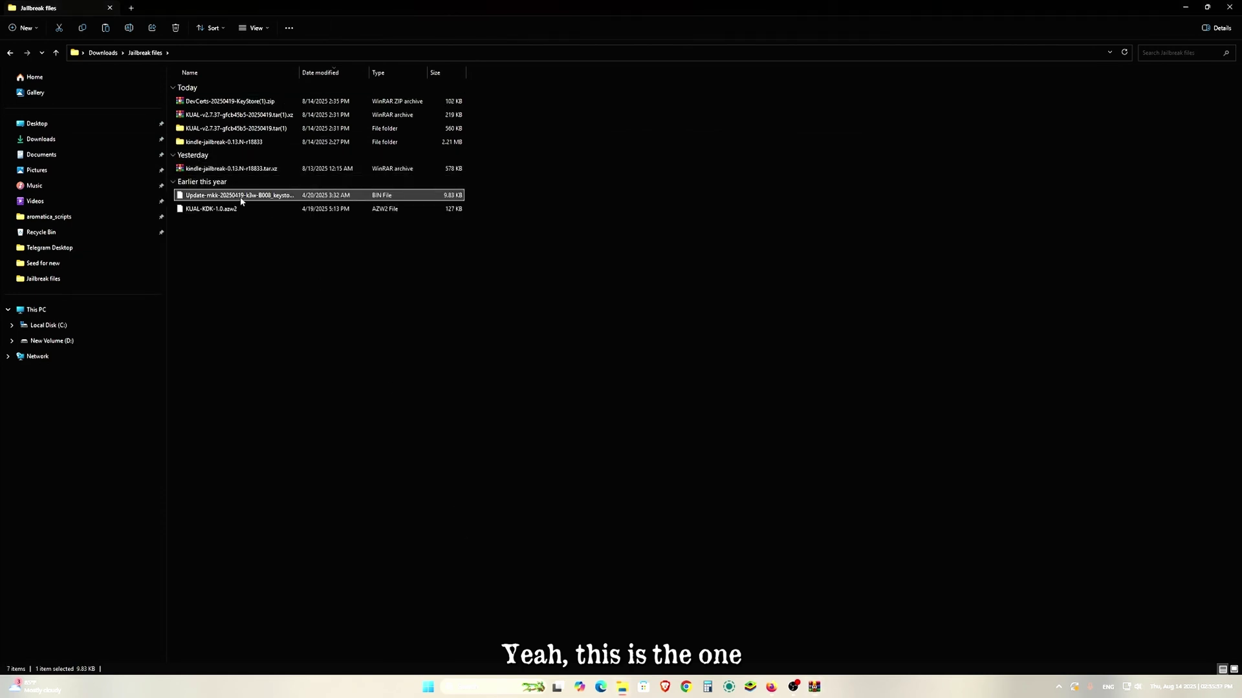
# Widen the Name column to fit the file names and send the k3w-B008 keystore-install .bin file to Kindle (E:).
pyautogui.doubleClick(299, 72)
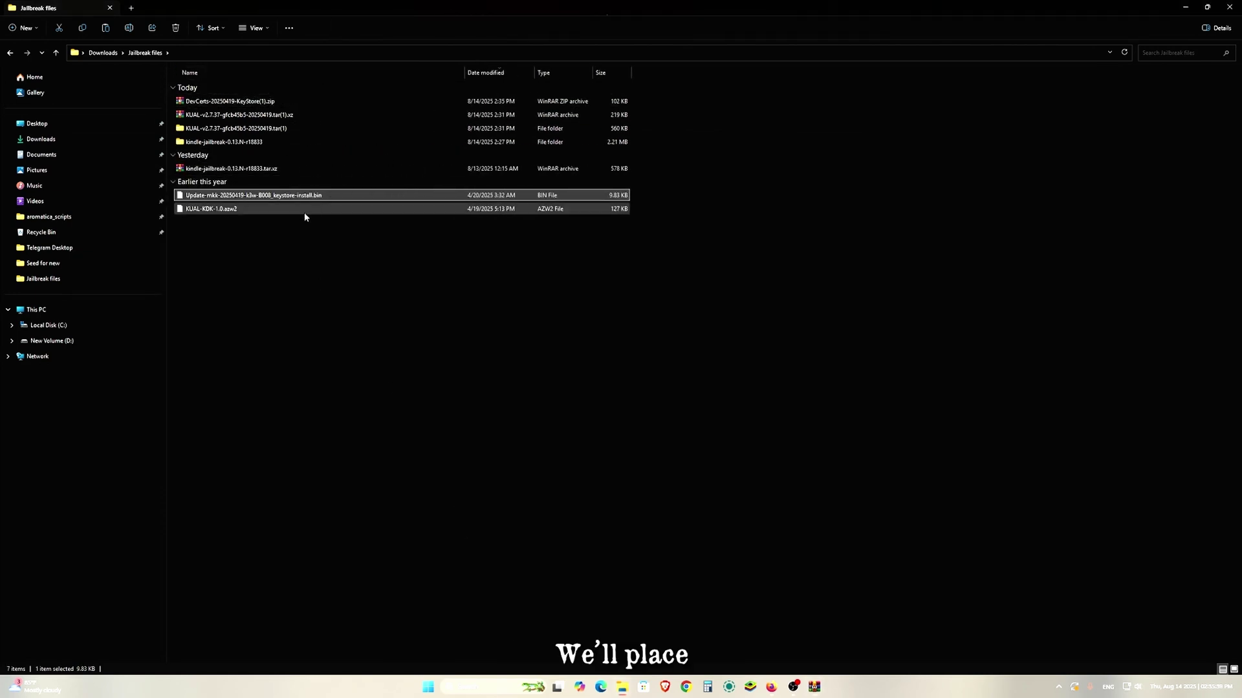
pyautogui.rightClick(271, 196)
pyautogui.moveTo(308, 325)
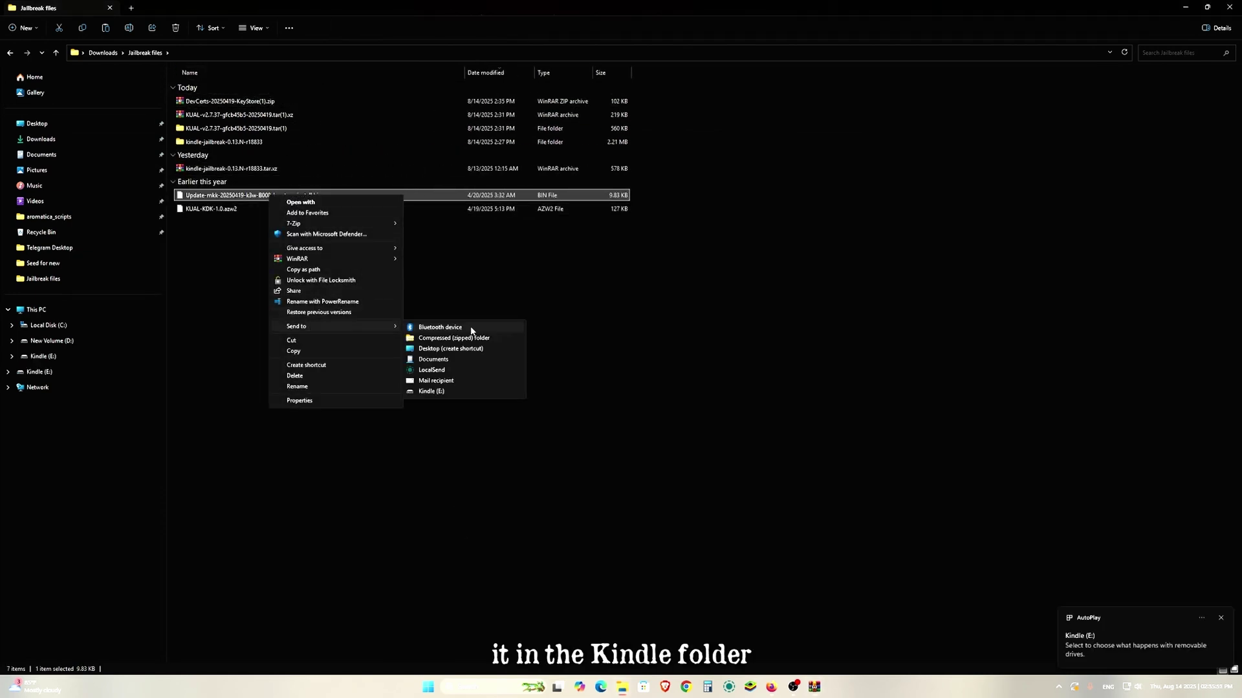
pyautogui.click(433, 391)
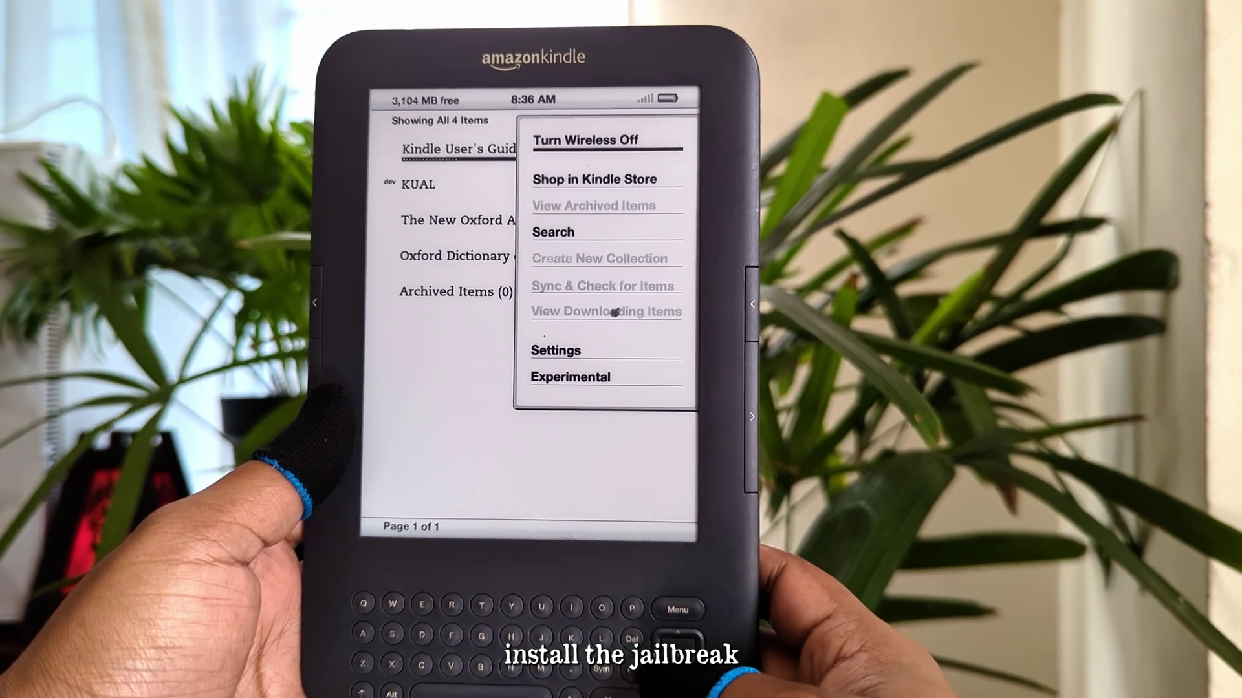
pyautogui.press('Down')
pyautogui.press('Down')
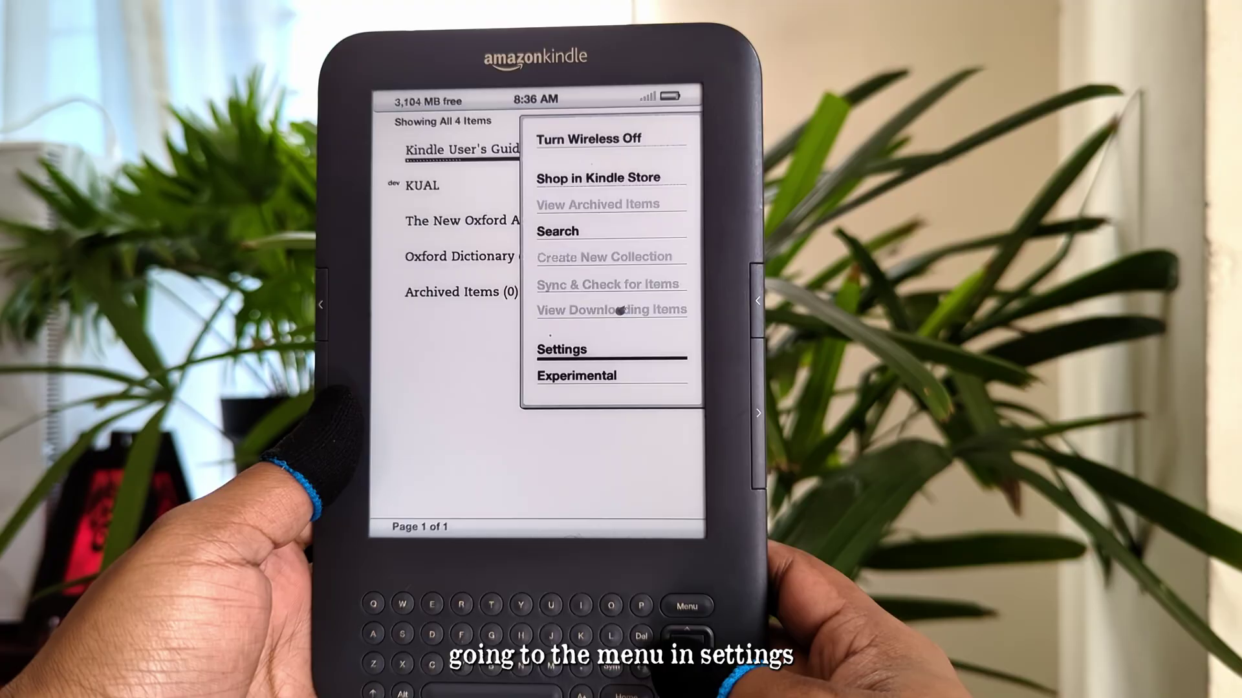
pyautogui.press('Return')
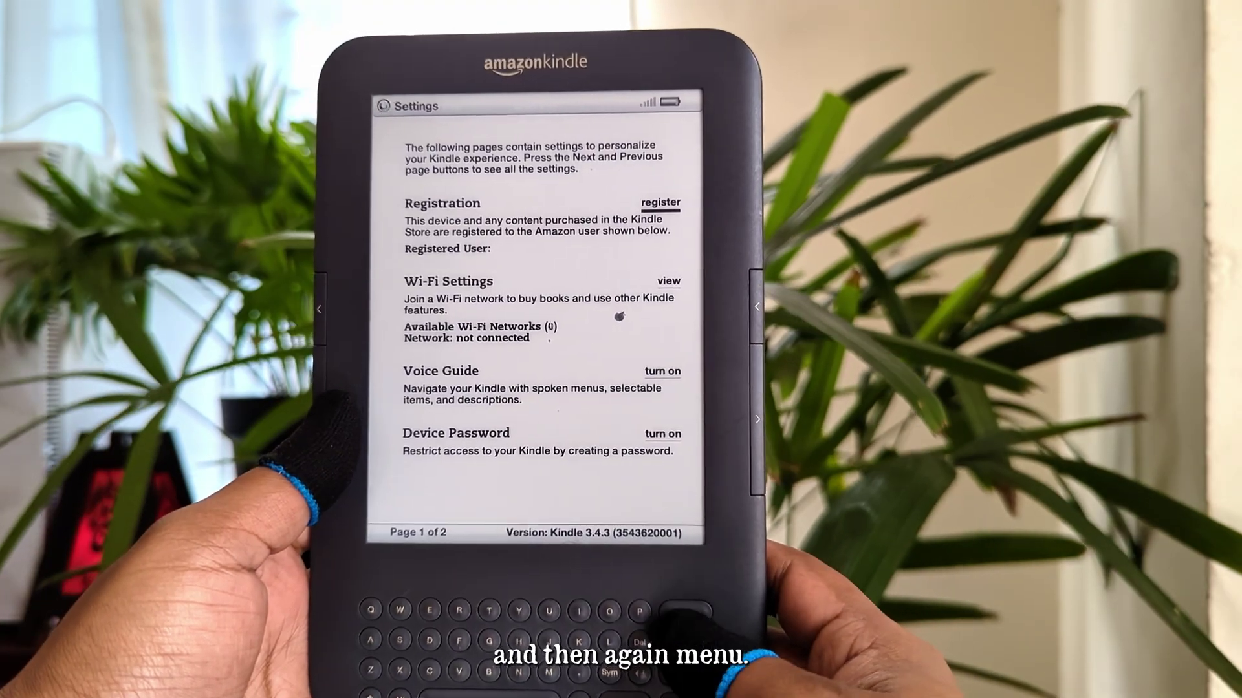
pyautogui.press('Menu')
pyautogui.press('Down')
pyautogui.press('Down')
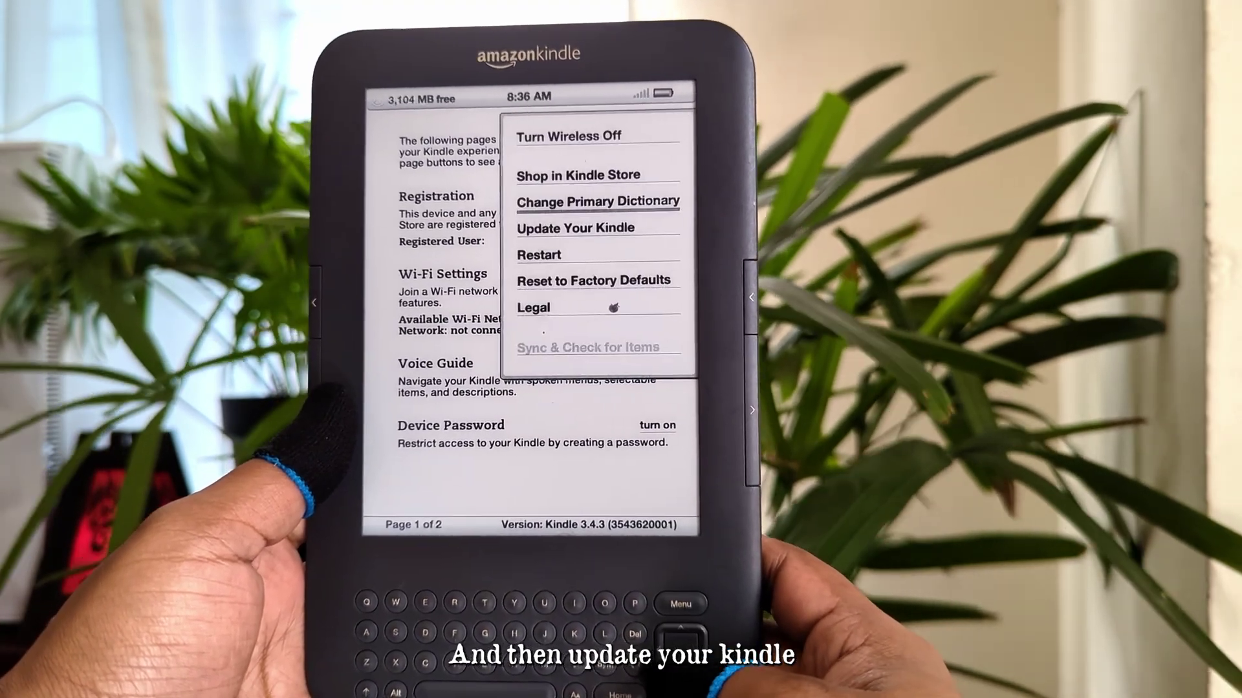
pyautogui.press('Return')
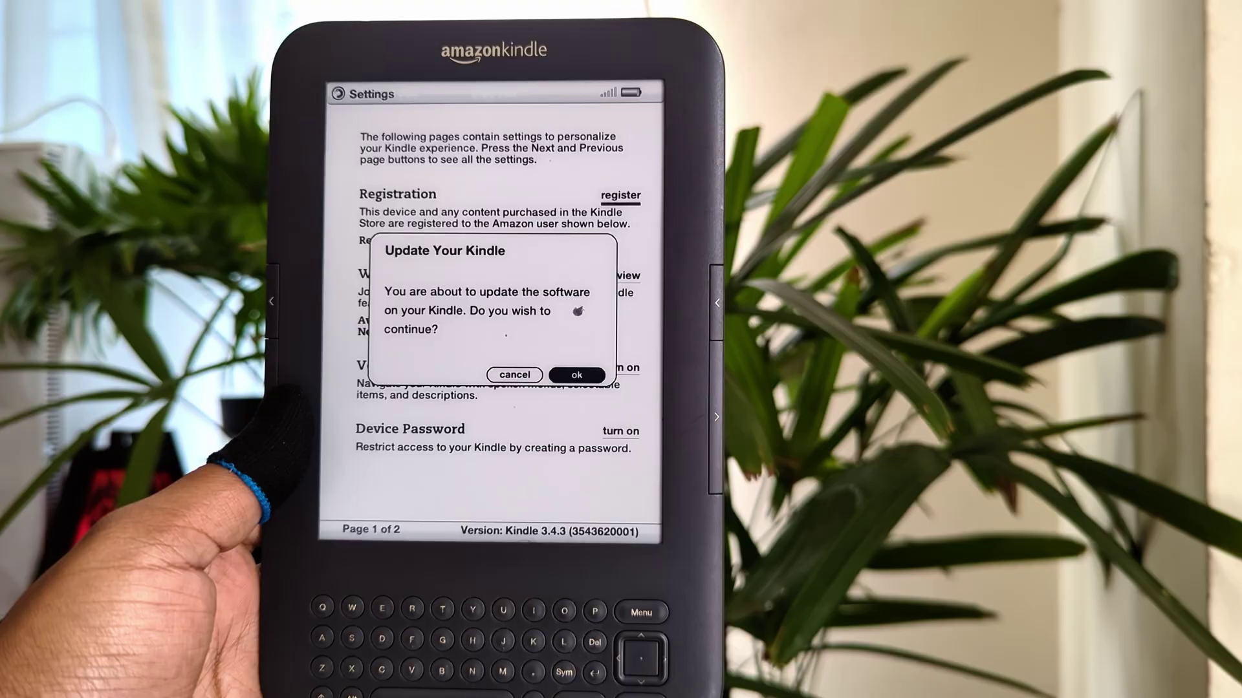
pyautogui.press('Return')
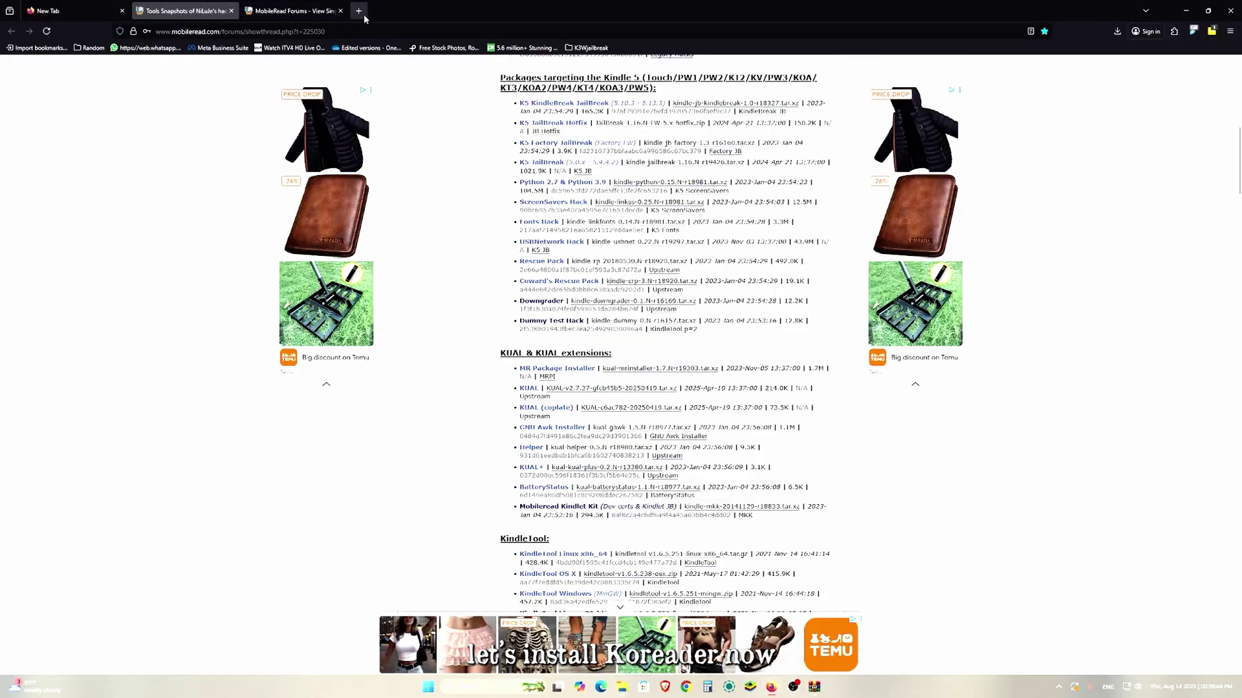
# Find the koreader/koreader GitHub repository in a new browser tab and open its KOReader 2025.04 "Full Moon" release.
pyautogui.click(359, 10)
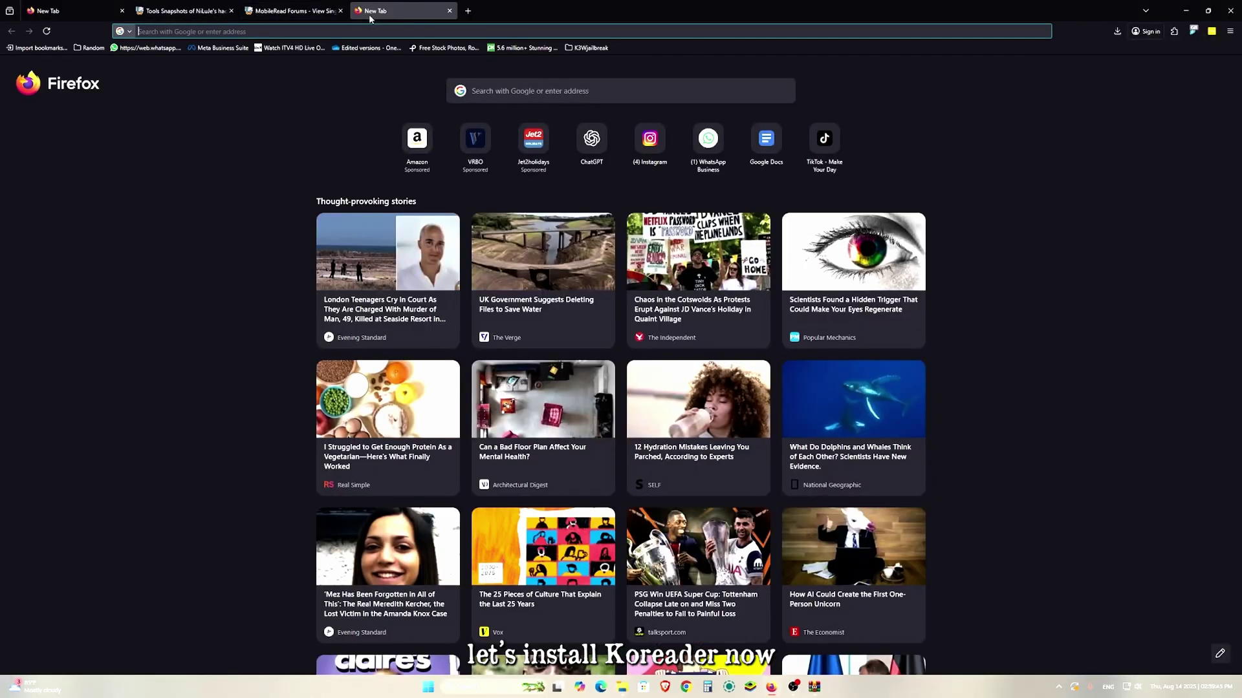
pyautogui.write('koreader')
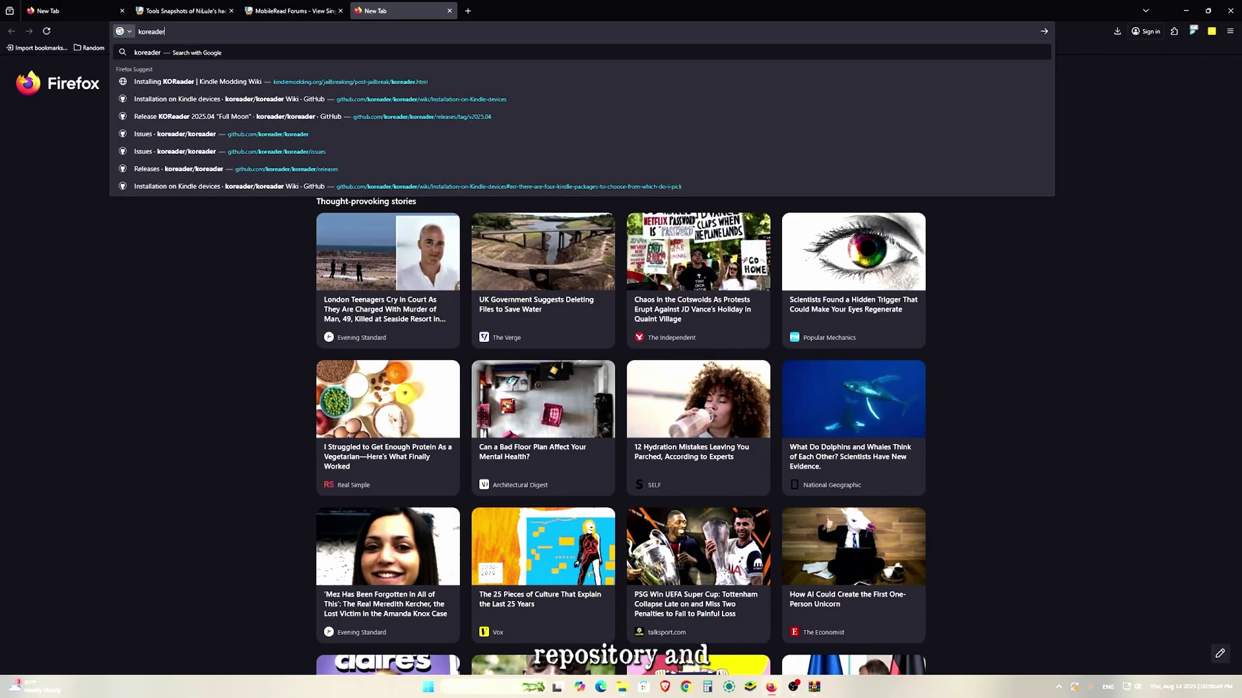
pyautogui.write(' github')
pyautogui.press('Return')
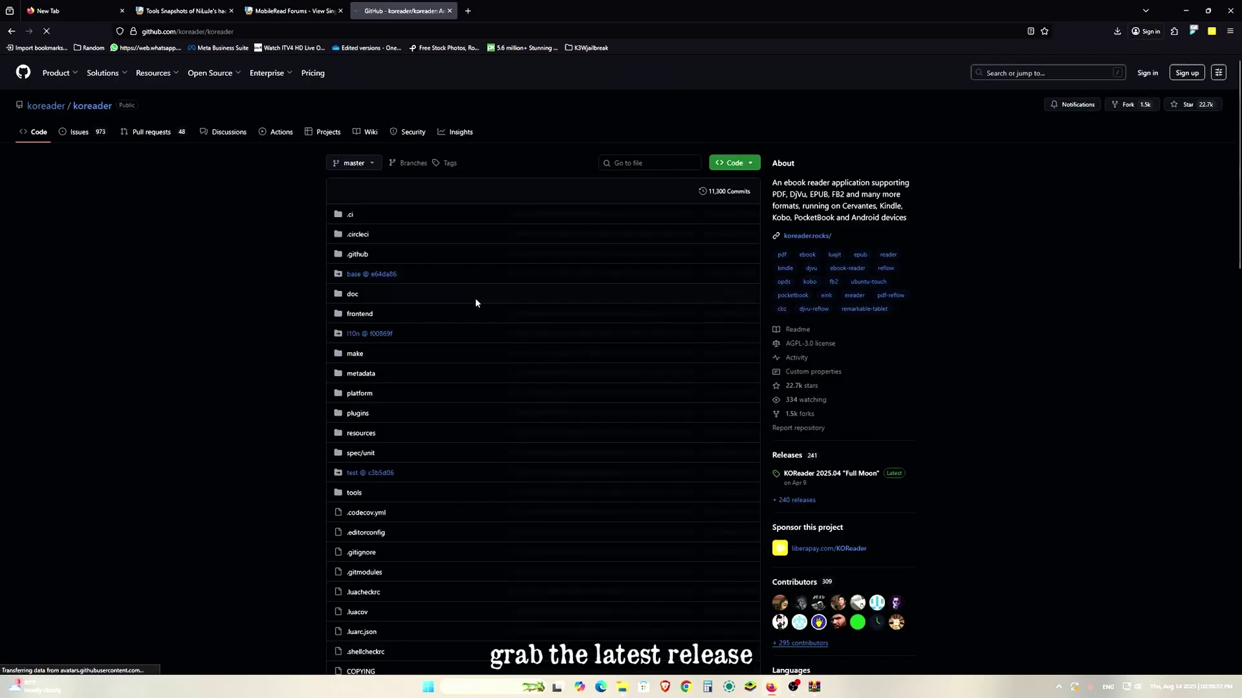
pyautogui.scroll(-3, 842, 353)
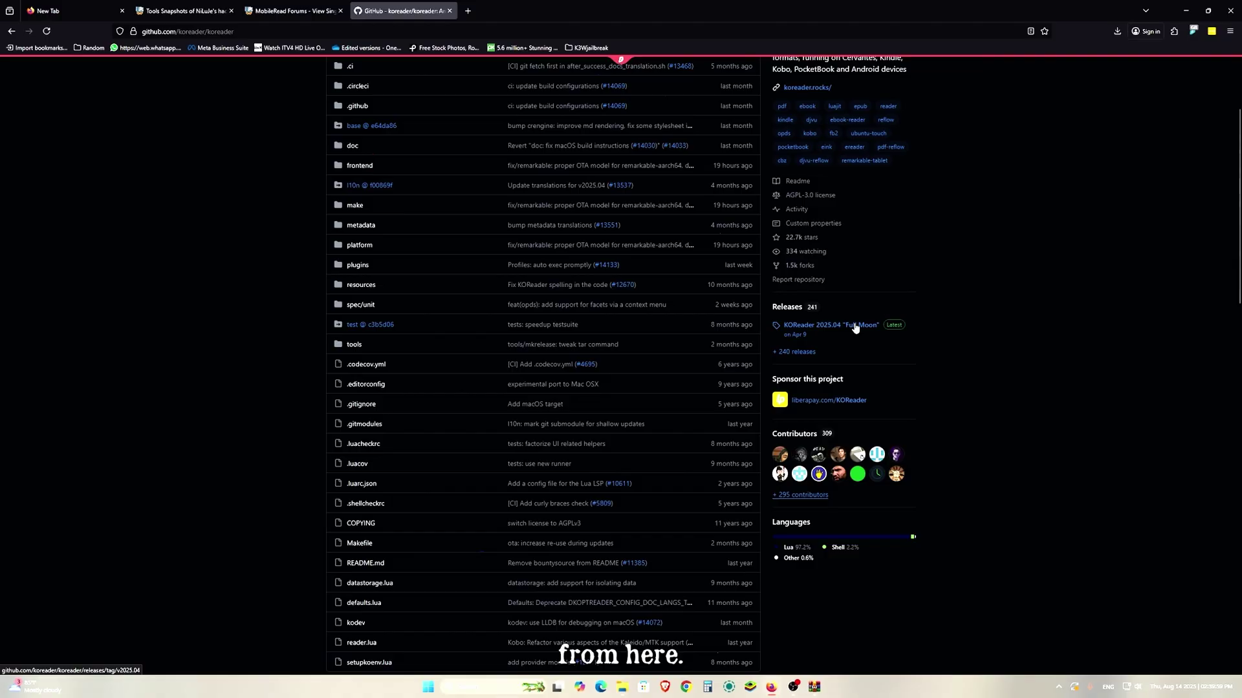
pyautogui.click(854, 327)
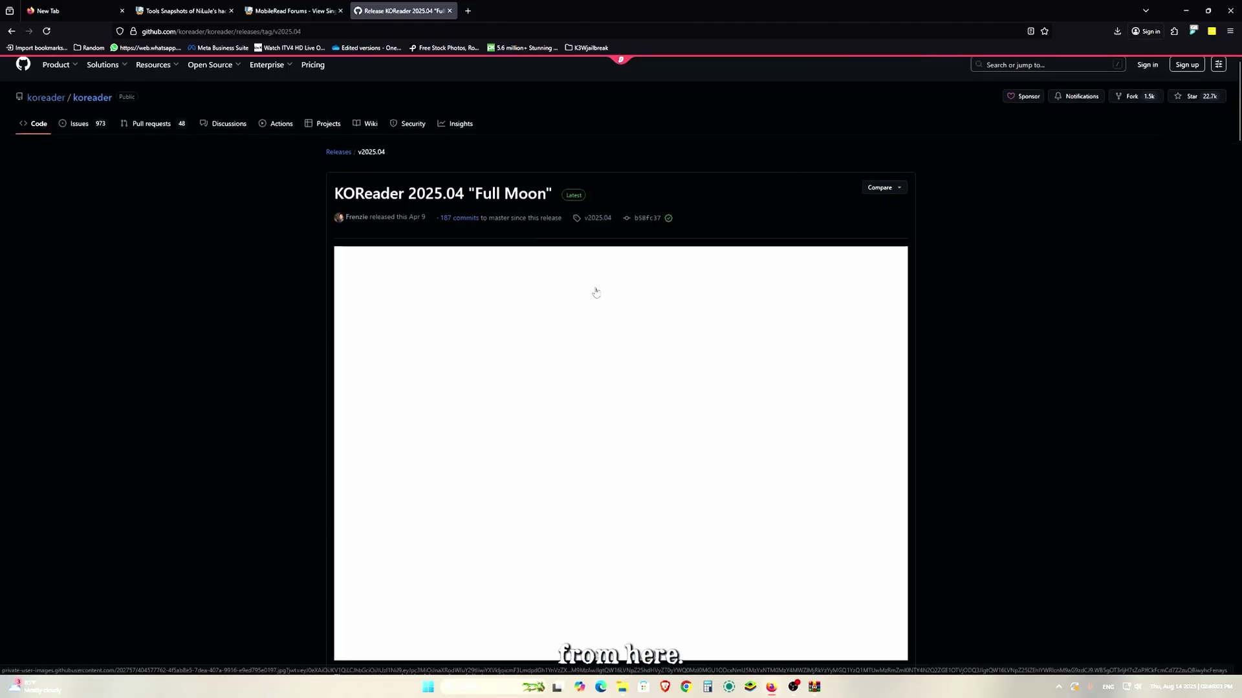
# Download koreader-kindle-legacy-v2025.04.zip from the release's assets and show the file in its download folder.
pyautogui.scroll(-15, 593, 289)
pyautogui.scroll(-20, 597, 285)
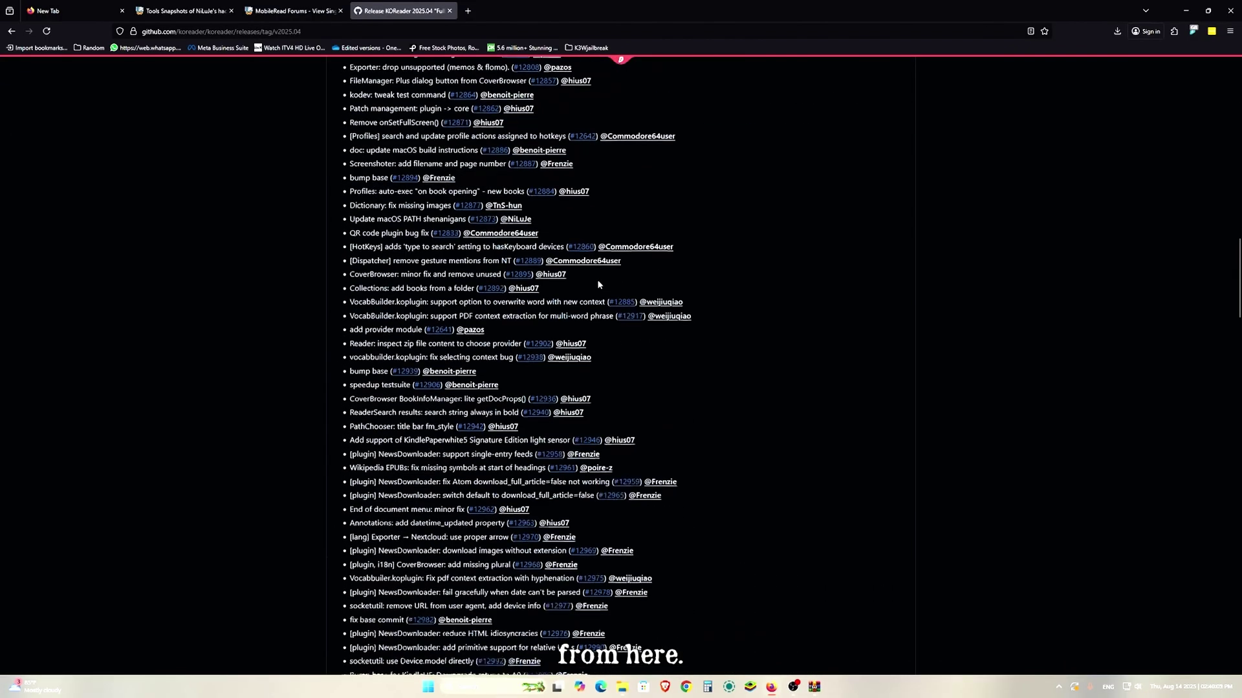
pyautogui.scroll(-20, 608, 275)
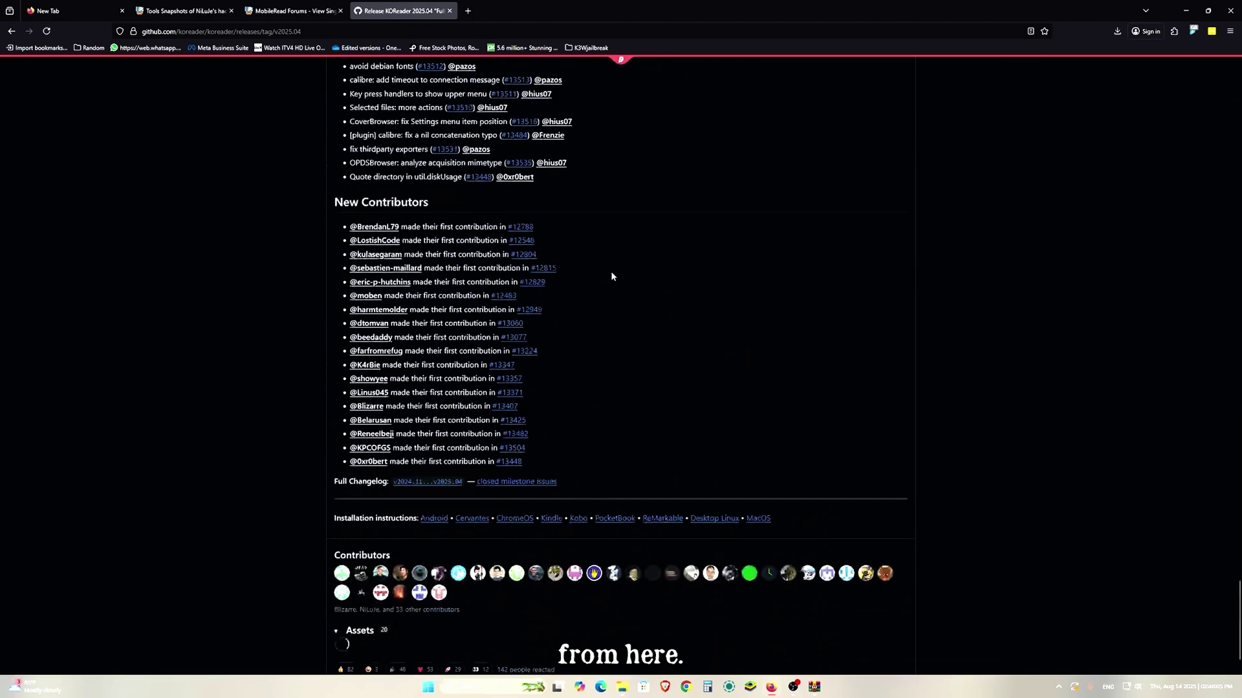
pyautogui.scroll(-1, 611, 274)
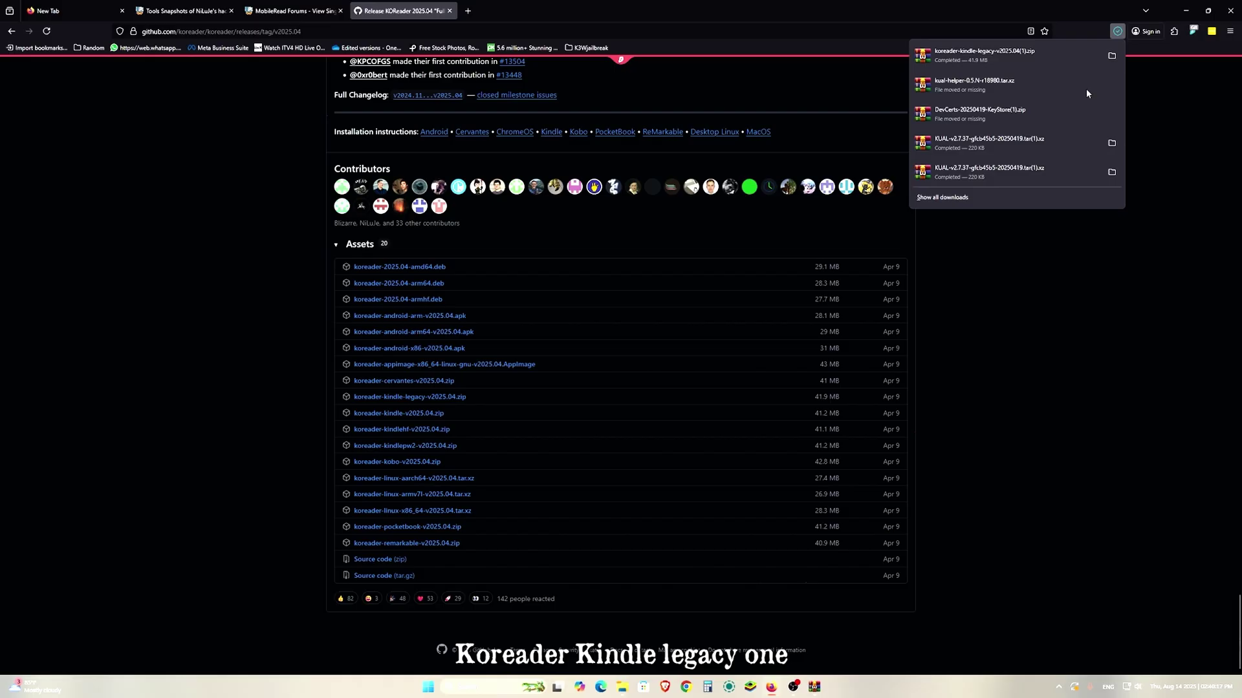
pyautogui.click(1110, 57)
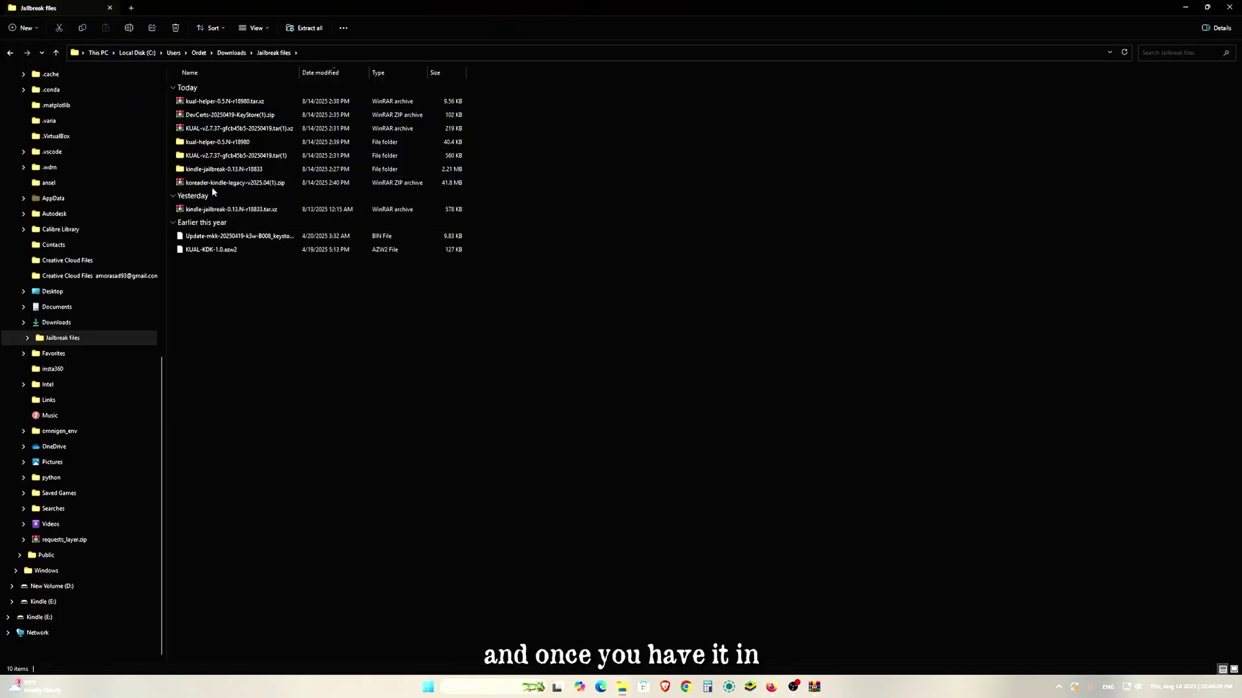
# Extract koreader-kindle-legacy-v2025.04(1).zip into its own folder in Jailbreak files.
pyautogui.rightClick(235, 184)
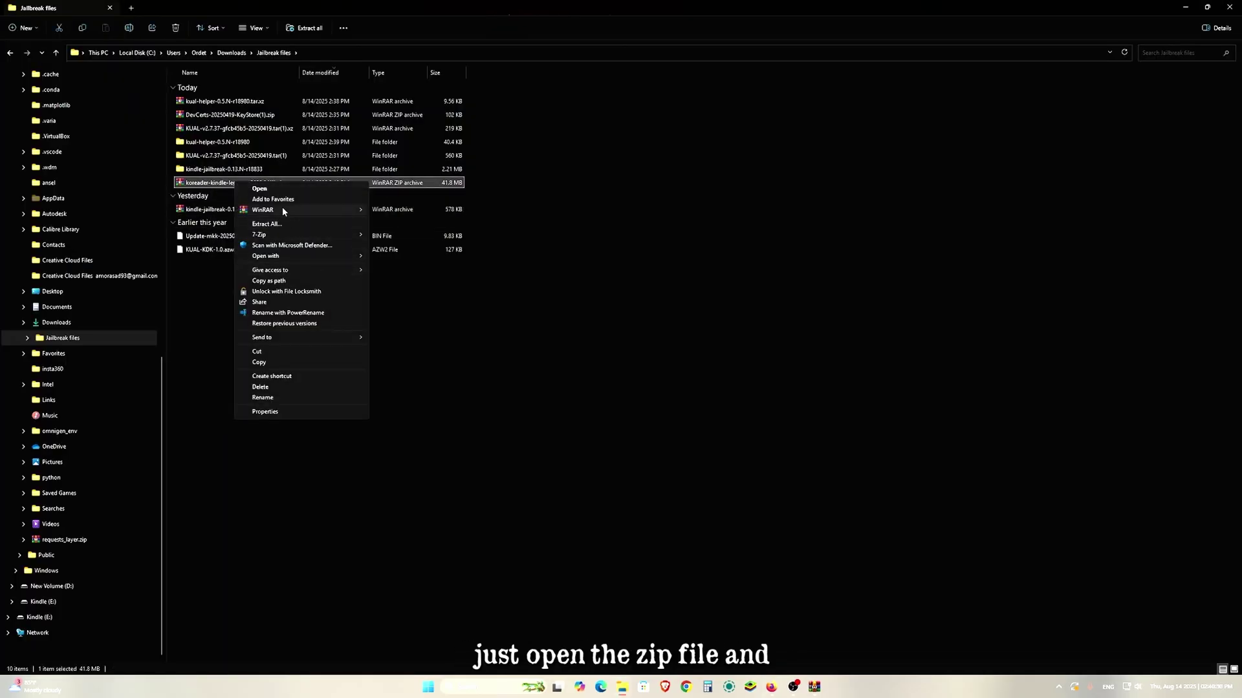
pyautogui.moveTo(287, 209)
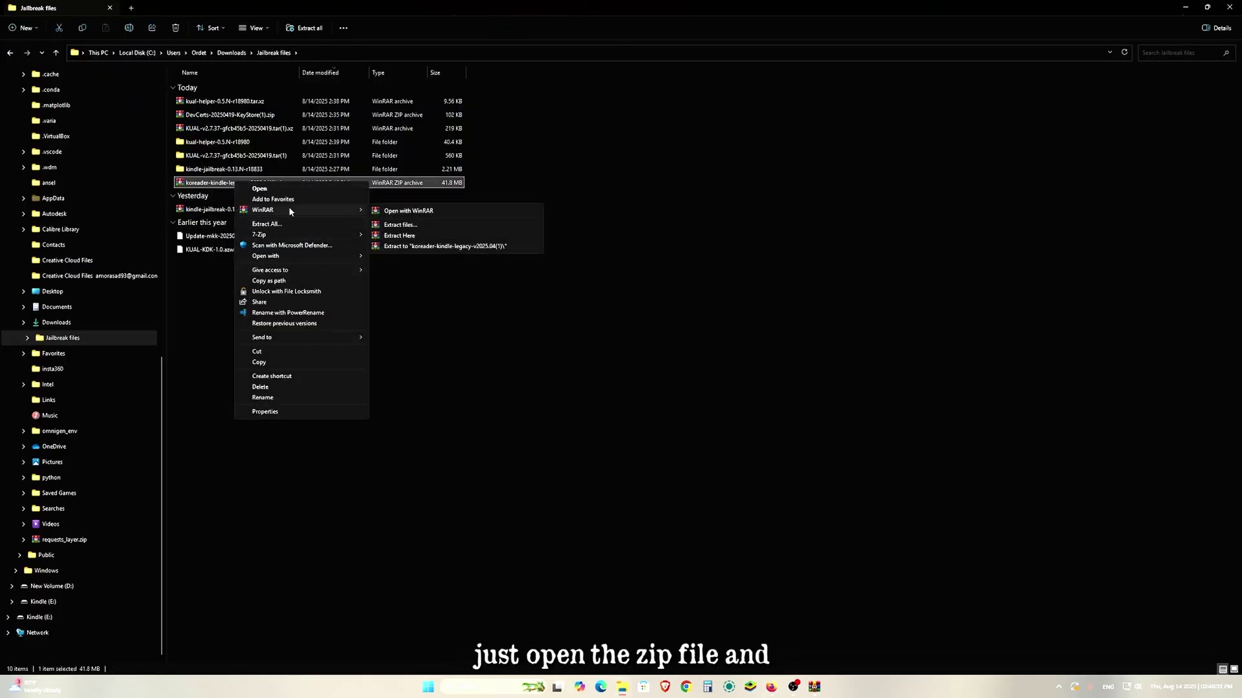
pyautogui.click(425, 247)
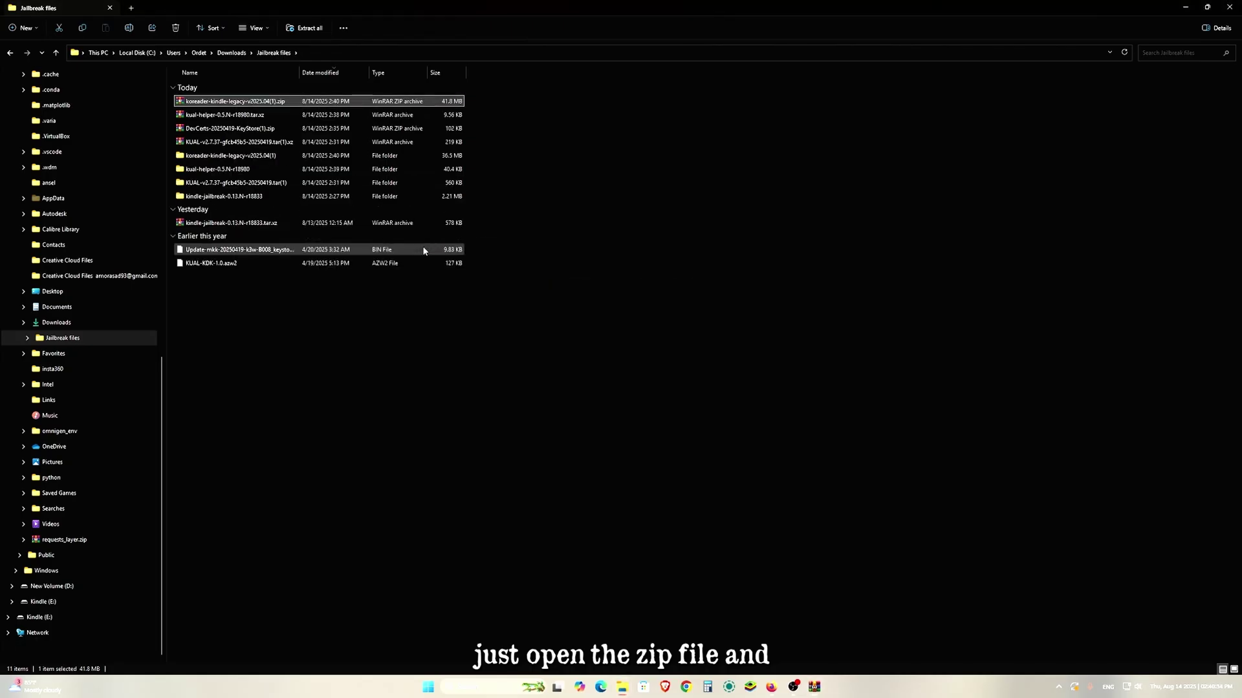
pyautogui.click(332, 355)
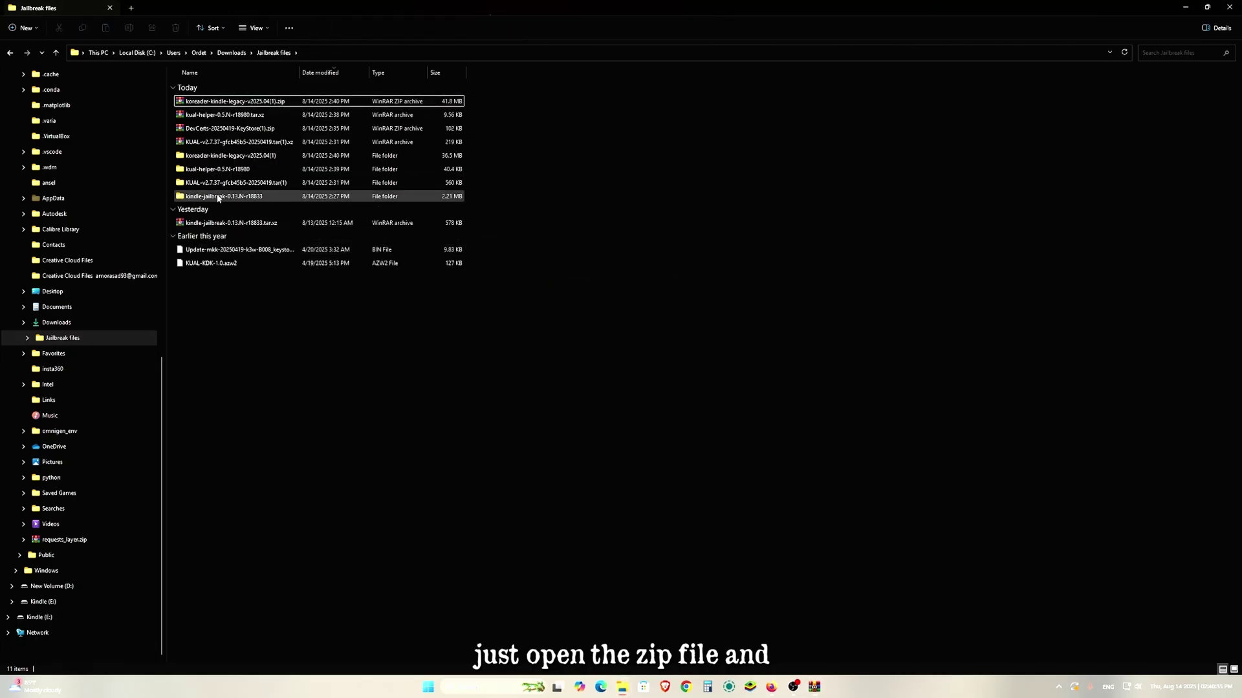
# Copy the koreader, extensions and launchpad folders from the extracted koreader-kindle-legacy-v2025.04(1) folder to the root of Kindle (E:).
pyautogui.doubleClick(253, 156)
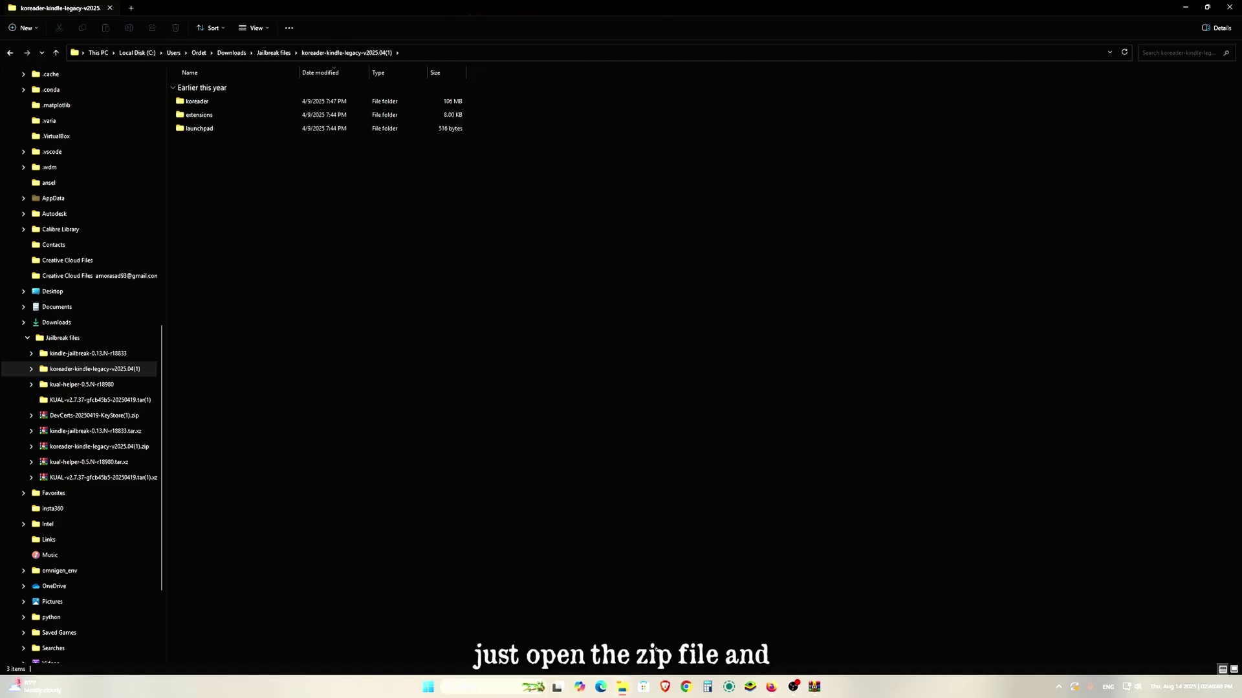
pyautogui.scroll(-3, 90, 492)
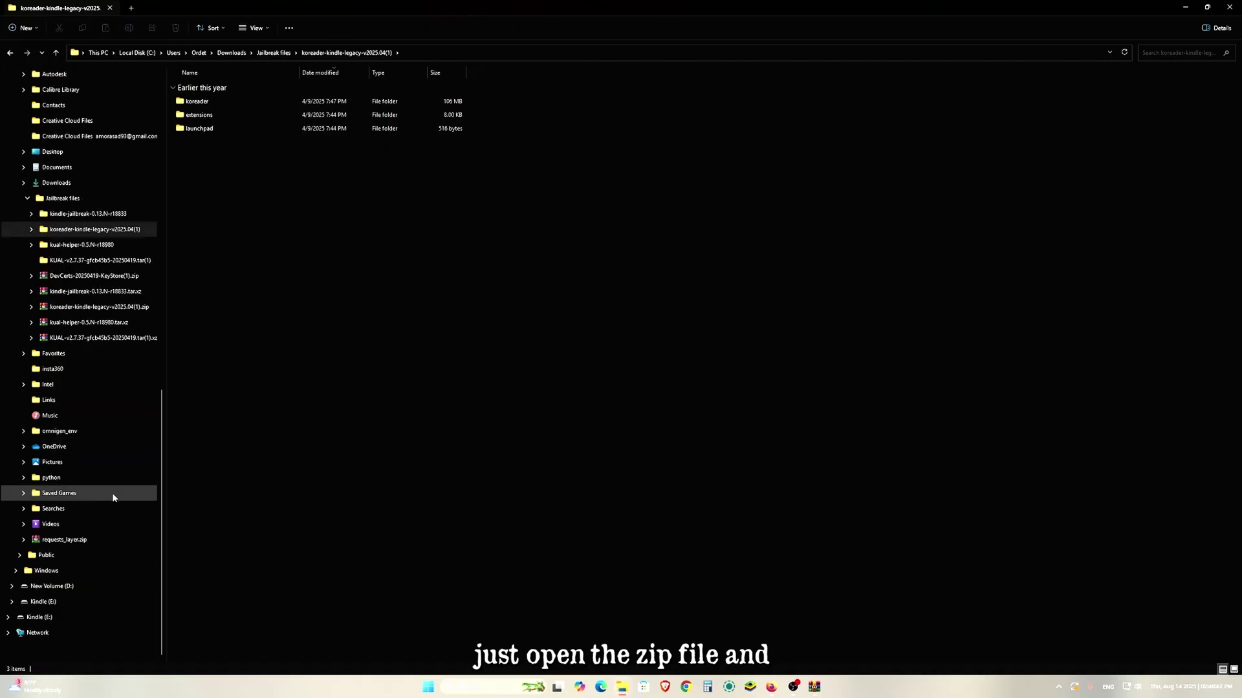
pyautogui.rightClick(60, 602)
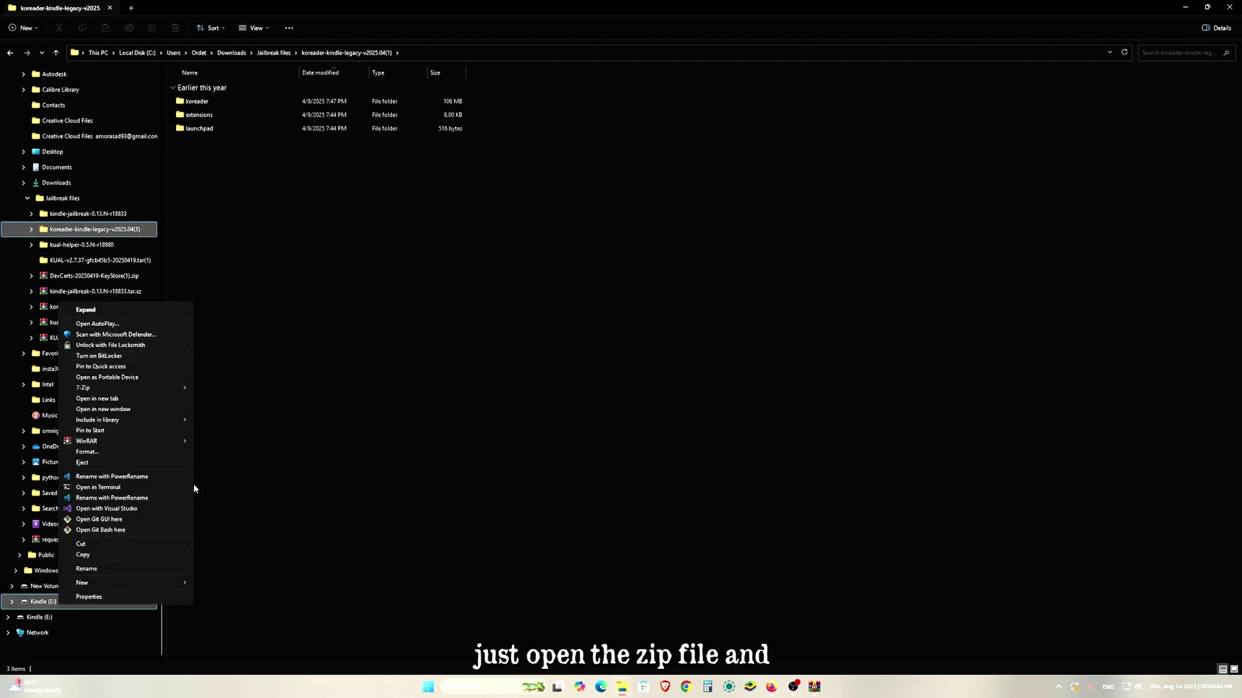
pyautogui.click(116, 410)
pyautogui.moveTo(666, 314); pyautogui.dragTo(744, 136)
pyautogui.moveTo(713, 21); pyautogui.dragTo(303, 60)
pyautogui.moveTo(200, 216); pyautogui.dragTo(875, 316)
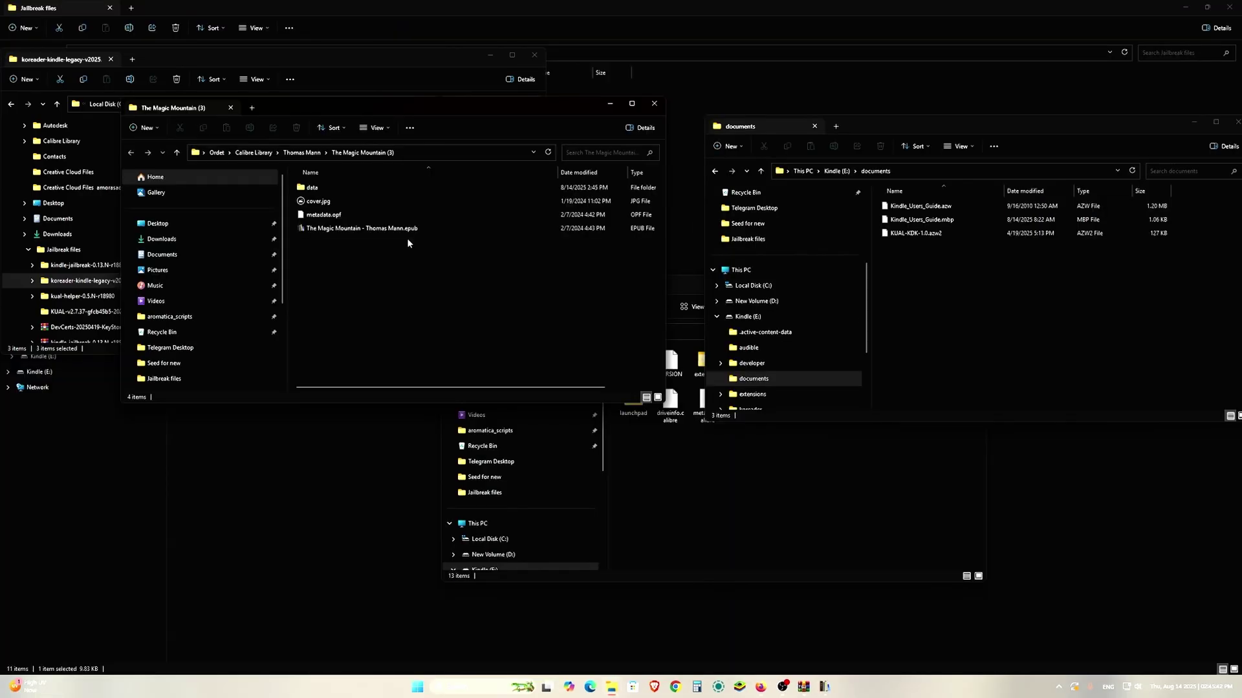
# Copy The Magic Mountain EPUB into the Kindle's documents folder and OldNewspaperTypes.ttf into its koreader\fonts folder.
pyautogui.moveTo(375, 228); pyautogui.dragTo(984, 294)
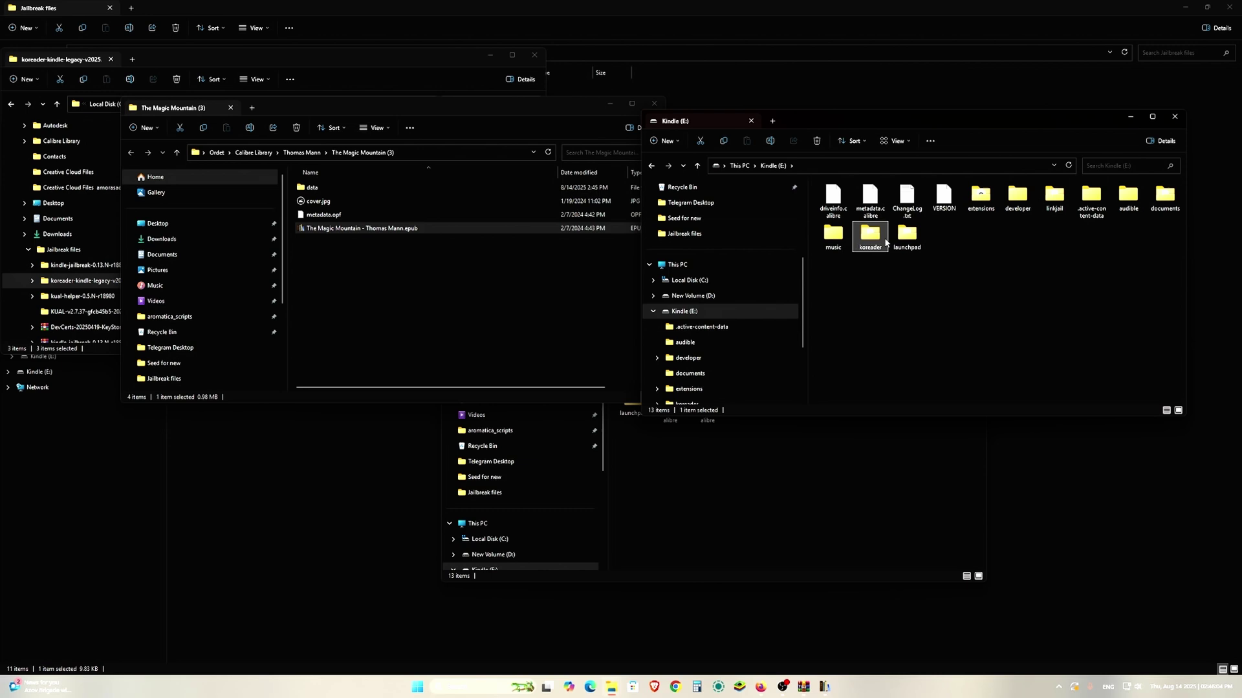
pyautogui.doubleClick(886, 241)
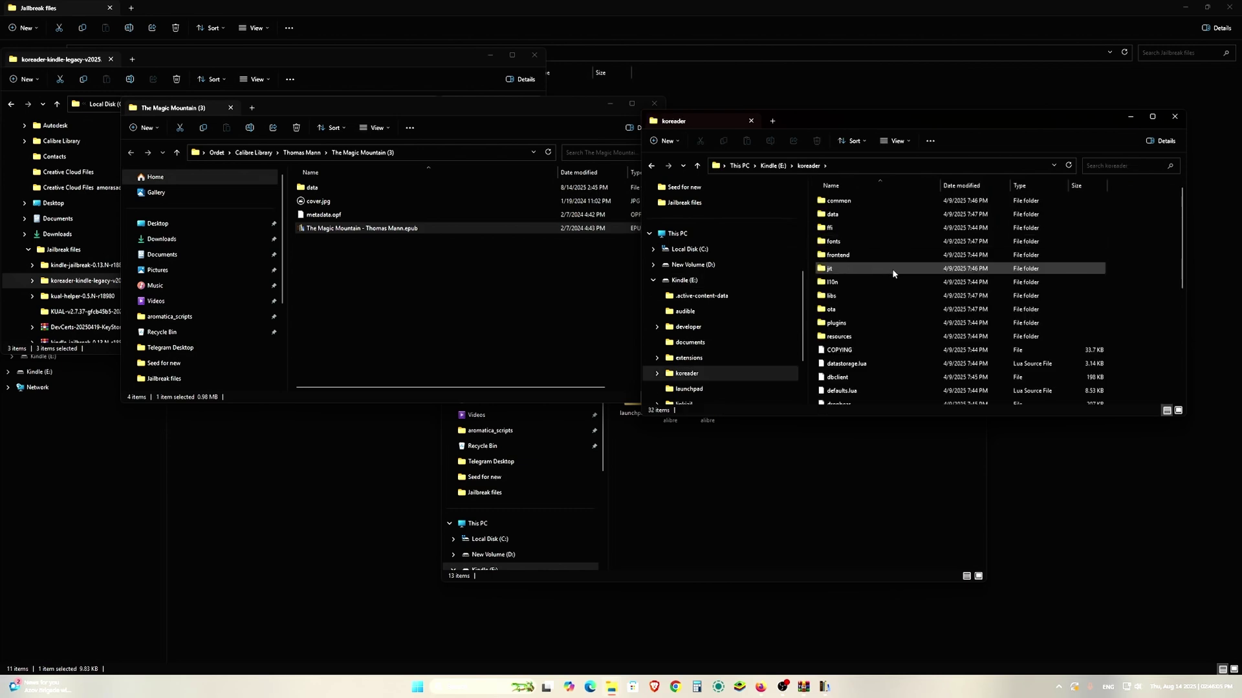
pyautogui.doubleClick(856, 241)
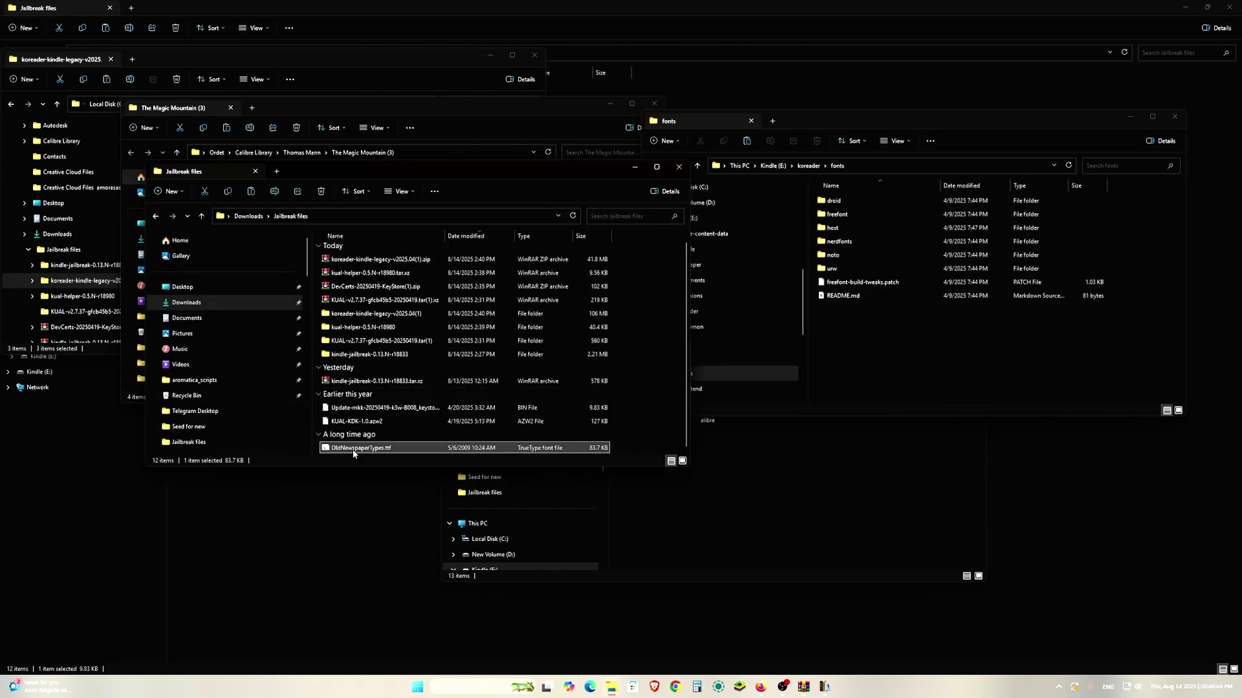
pyautogui.moveTo(361, 447); pyautogui.dragTo(879, 356)
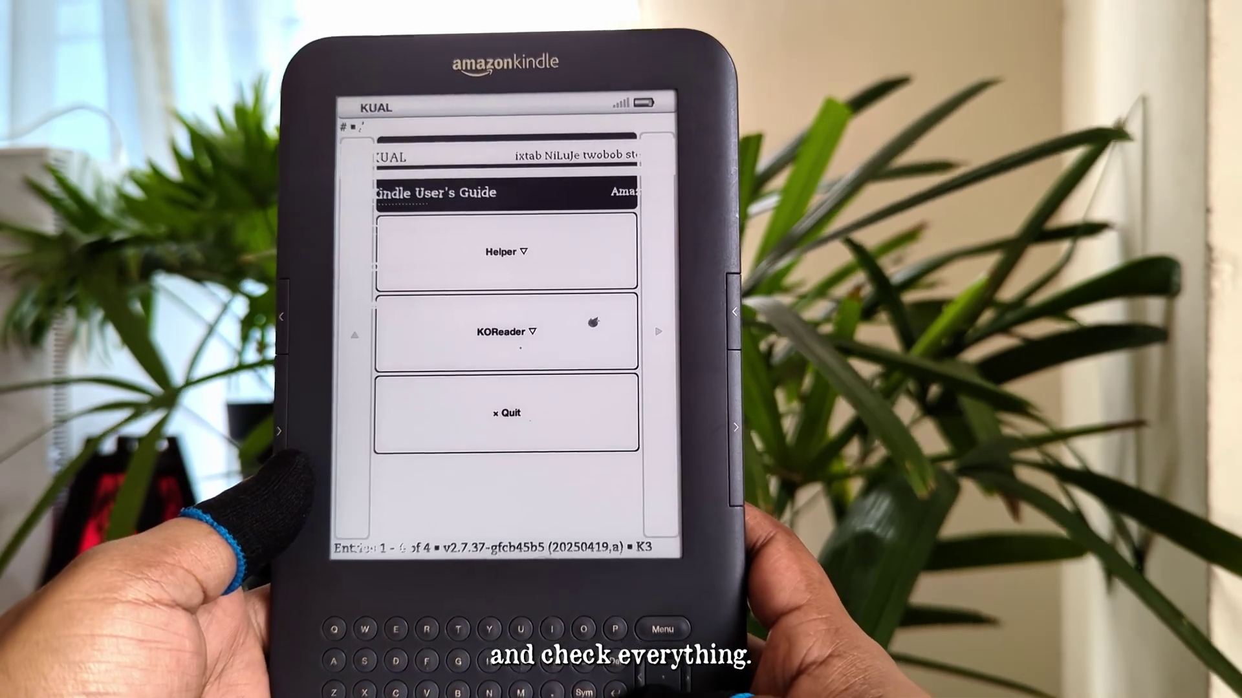
# Block OTA updates with KUAL's Helper extension on the Kindle and return to the main KUAL list.
pyautogui.press('Down')
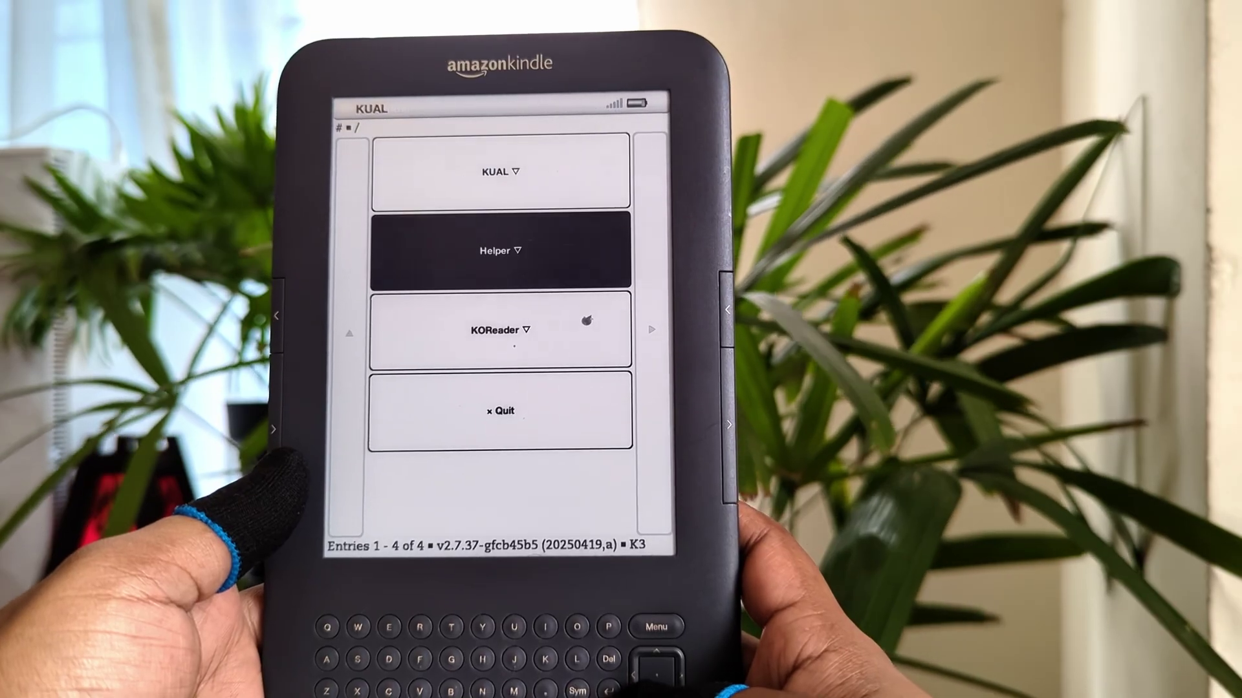
pyautogui.press('Return')
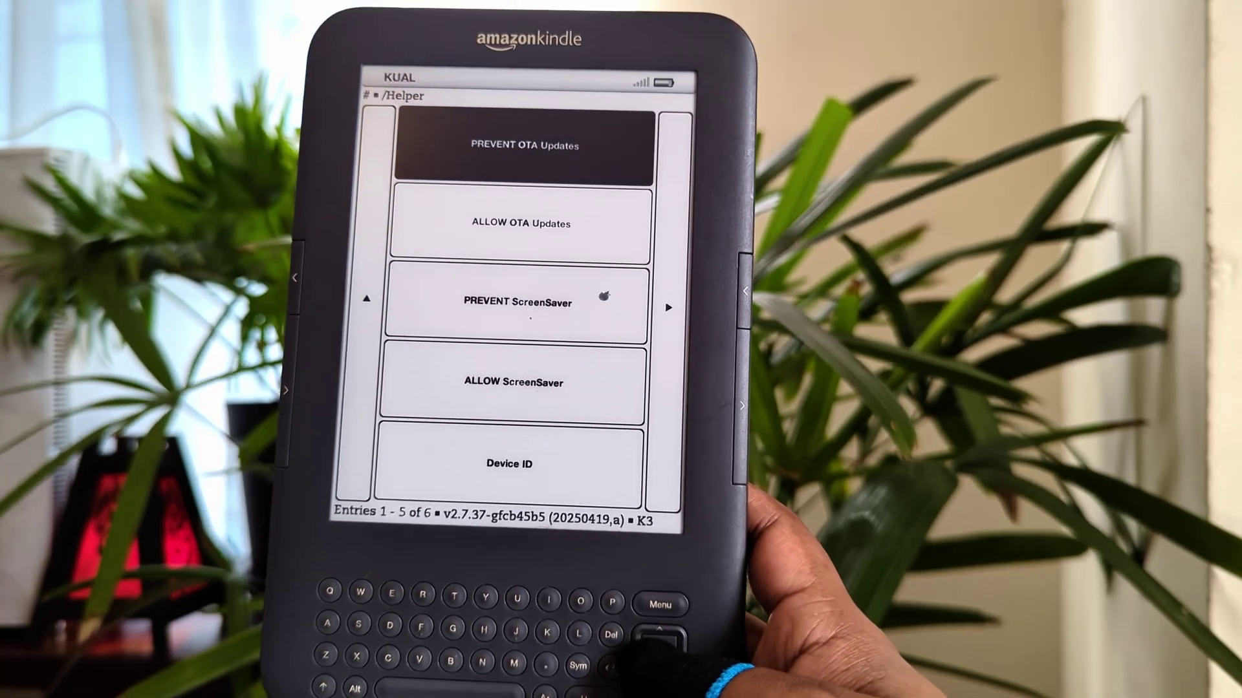
pyautogui.press('Return')
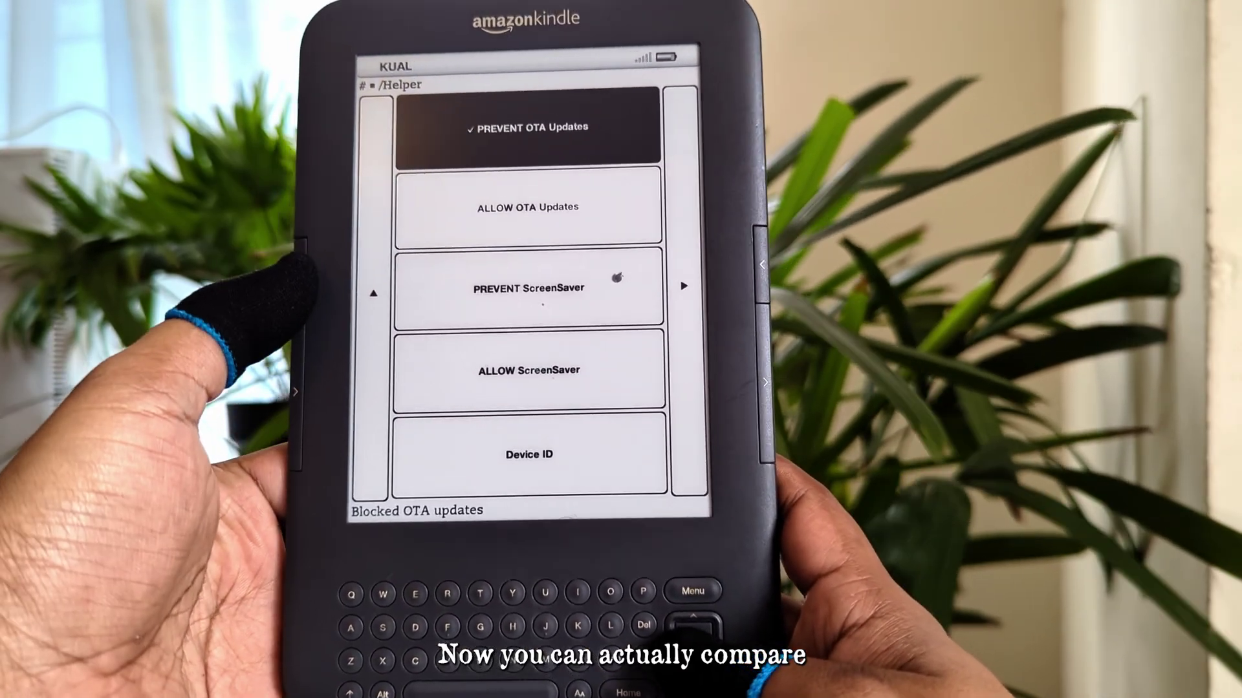
pyautogui.press('Escape')
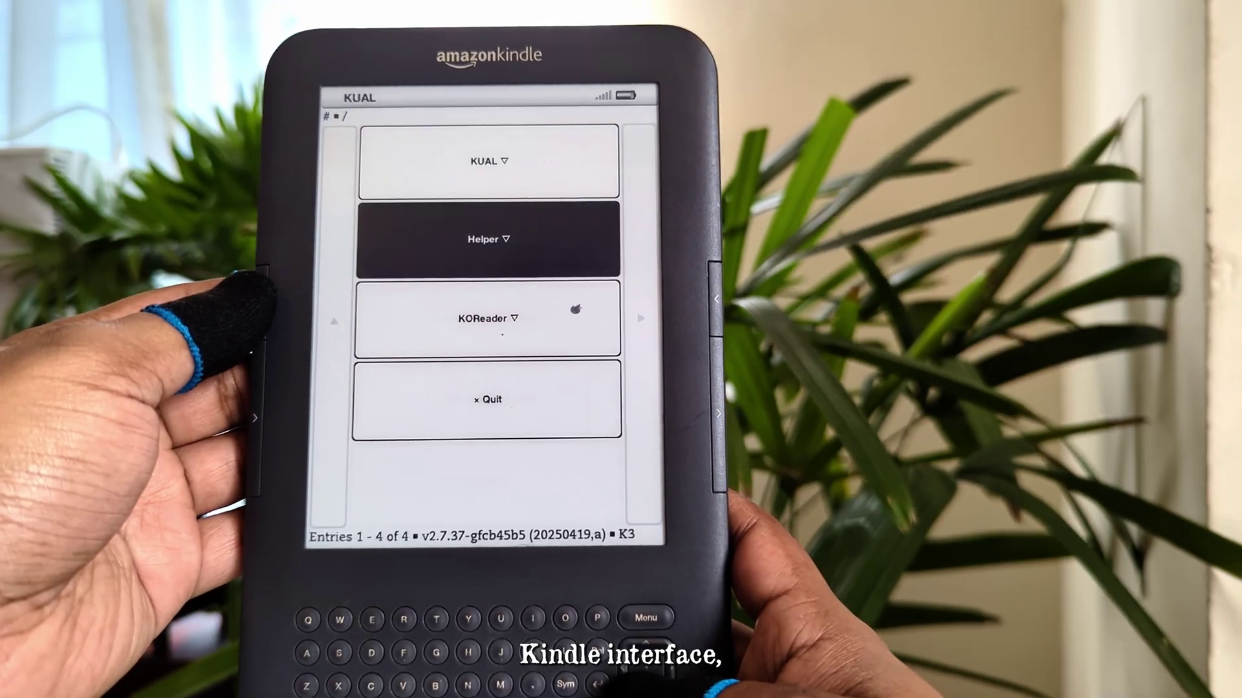
# Start KOReader from KUAL and open the documents folder in its file browser.
pyautogui.press('Return')
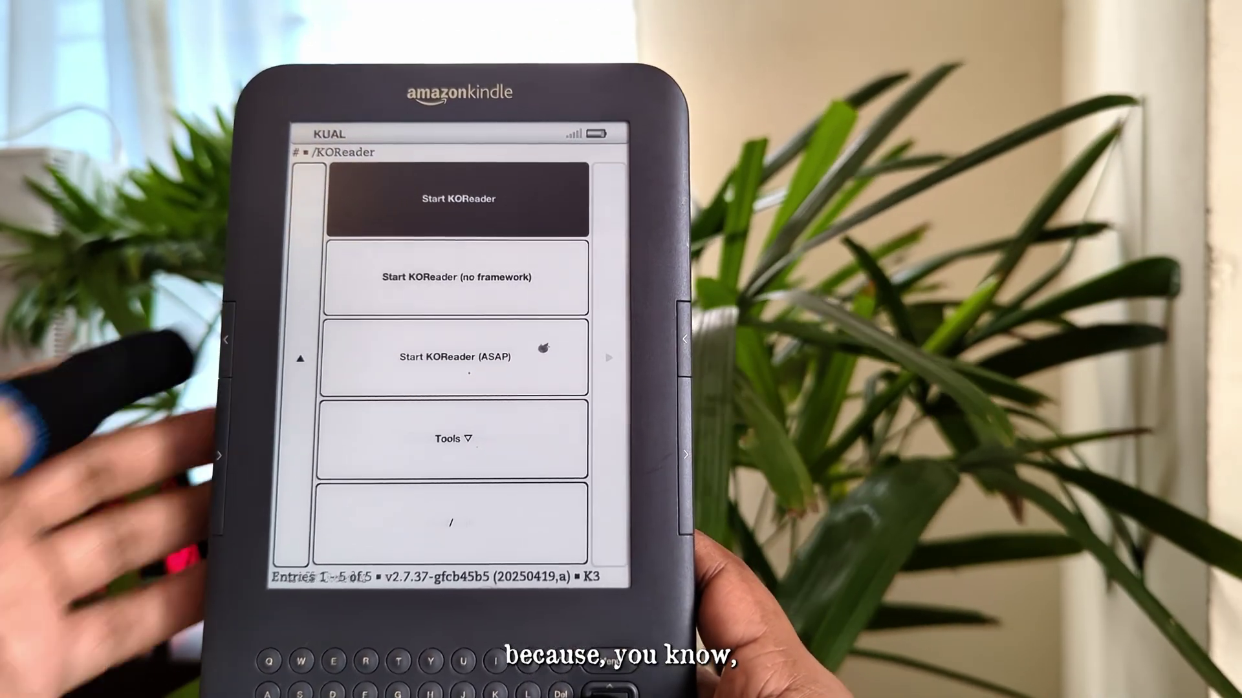
pyautogui.press('Return')
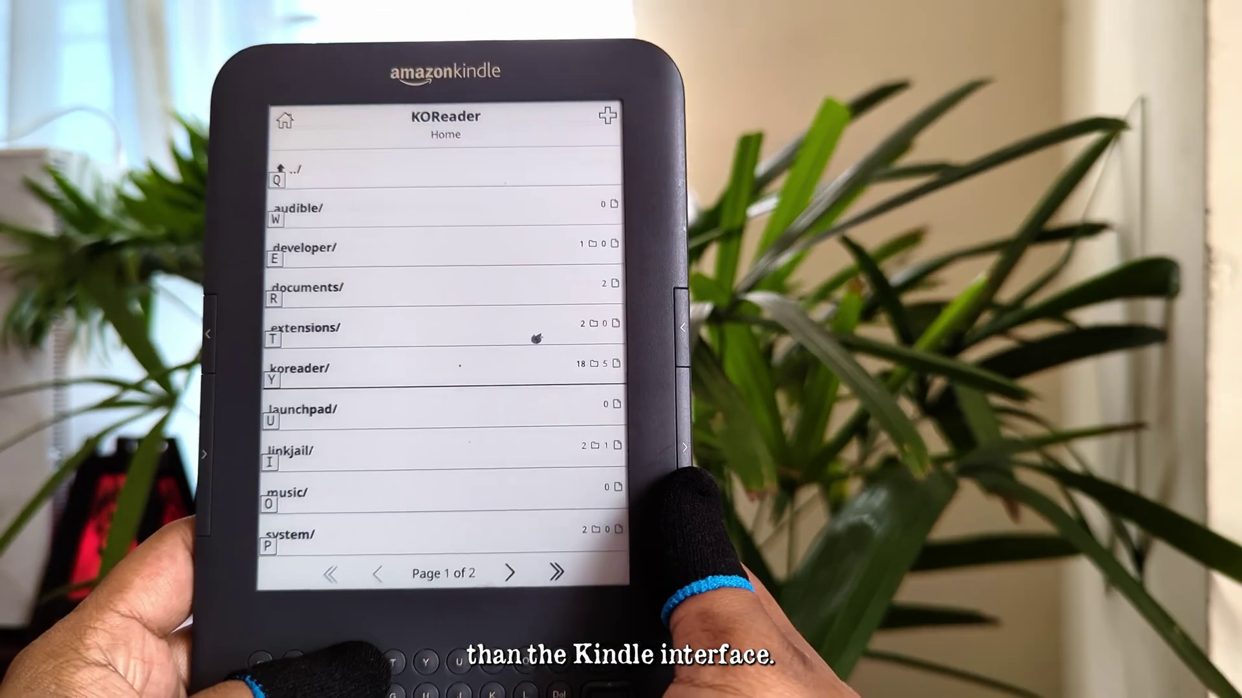
pyautogui.press('r')
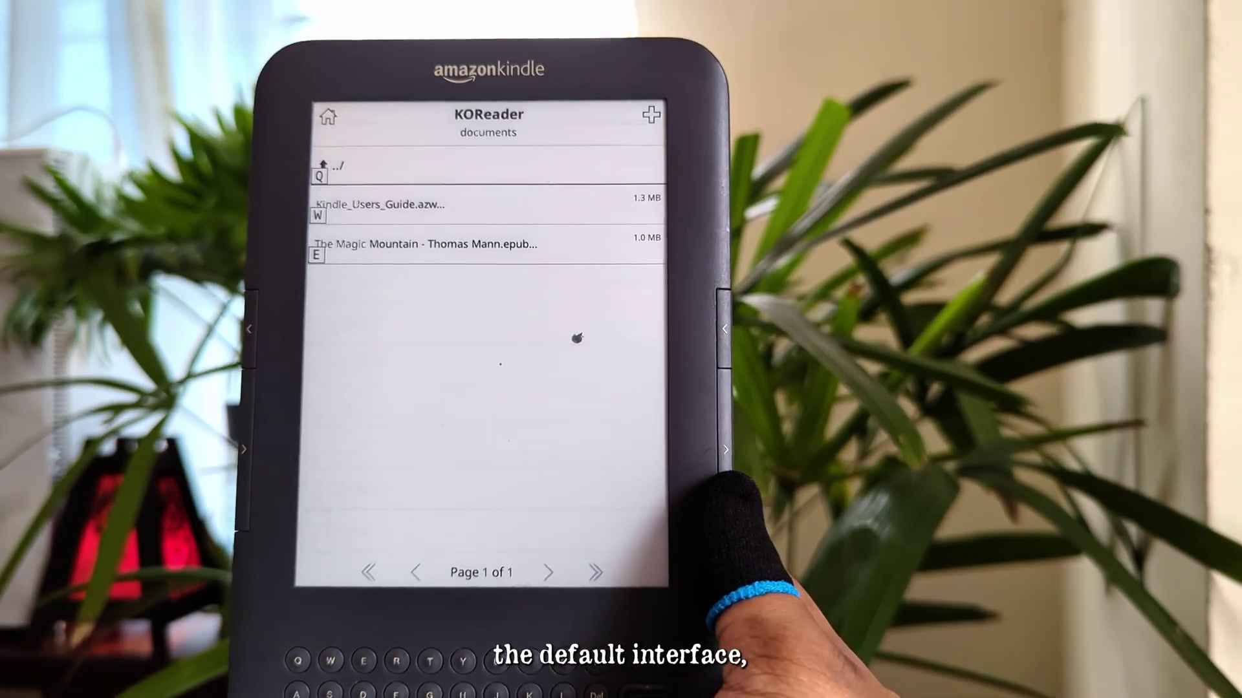
pyautogui.press('w')
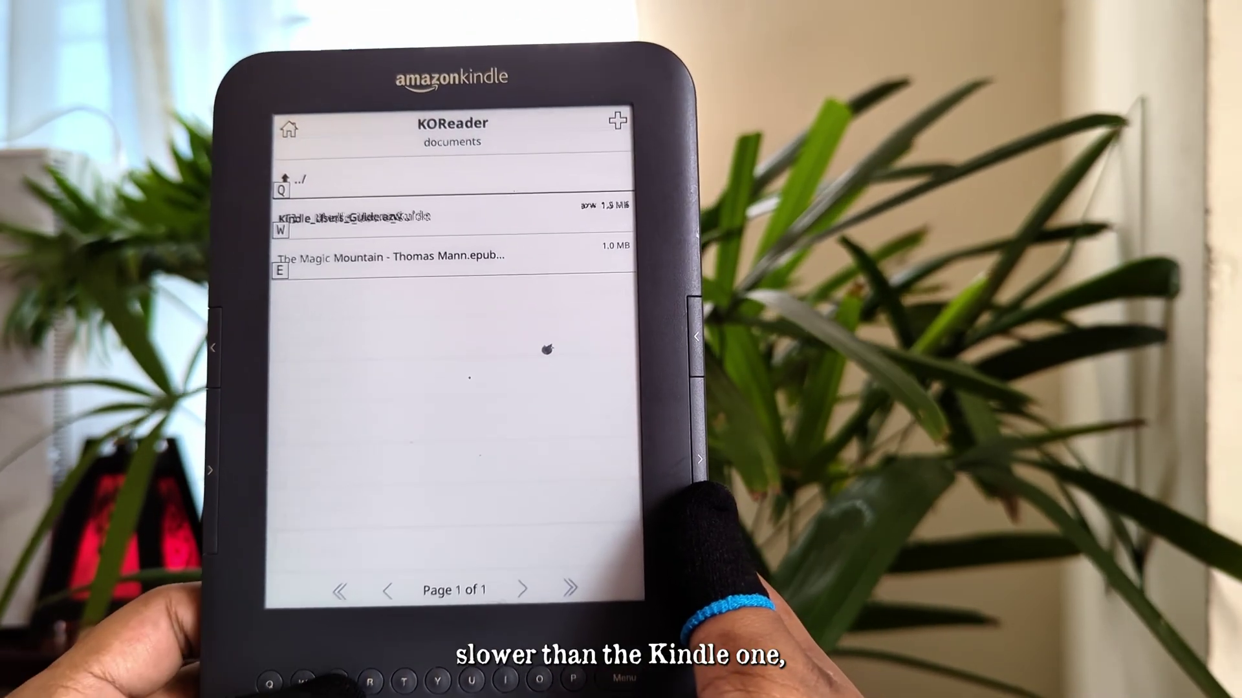
pyautogui.press('e')
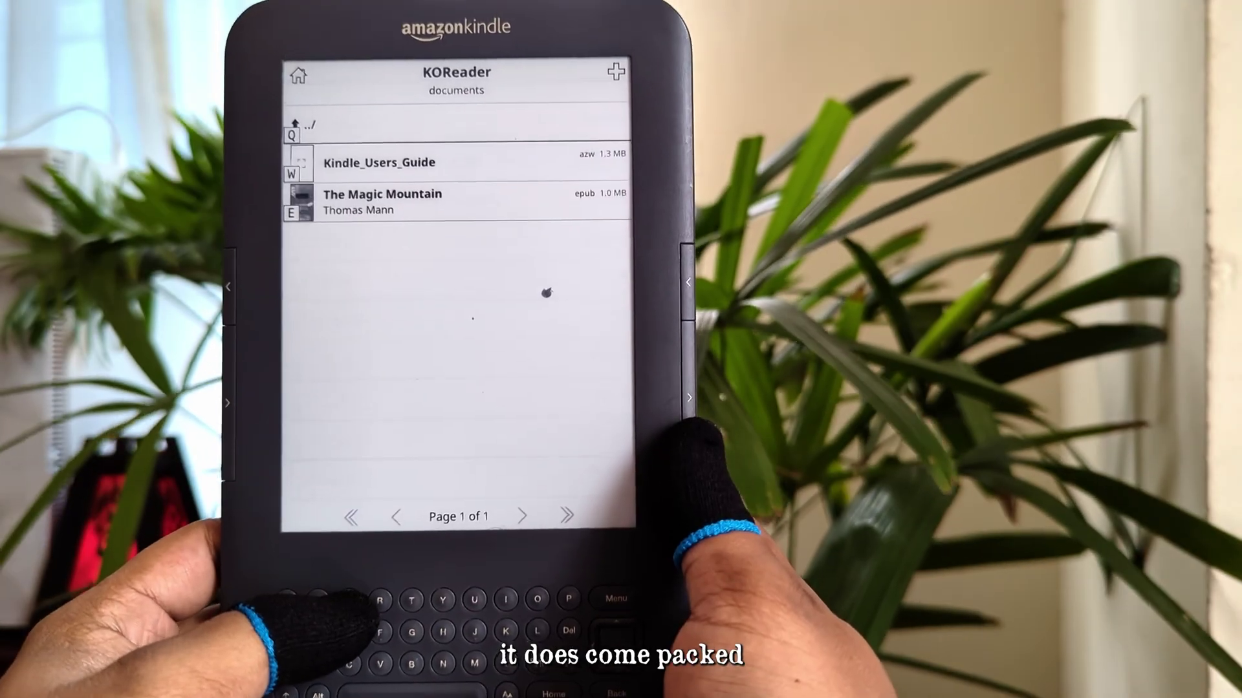